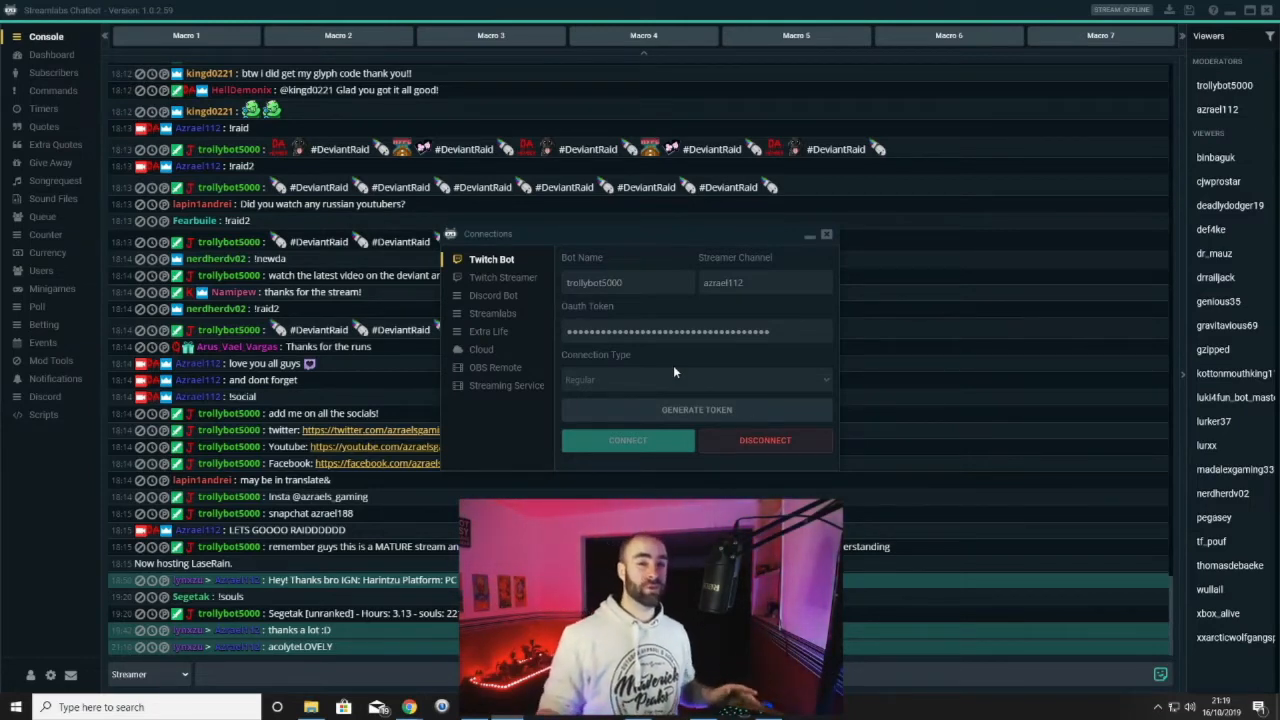
# Review the Twitch Streamer, Streamlabs, Discord Bot, Extra Life, Cloud, OBS Remote and Streaming Service connection settings
pyautogui.click(521, 280)
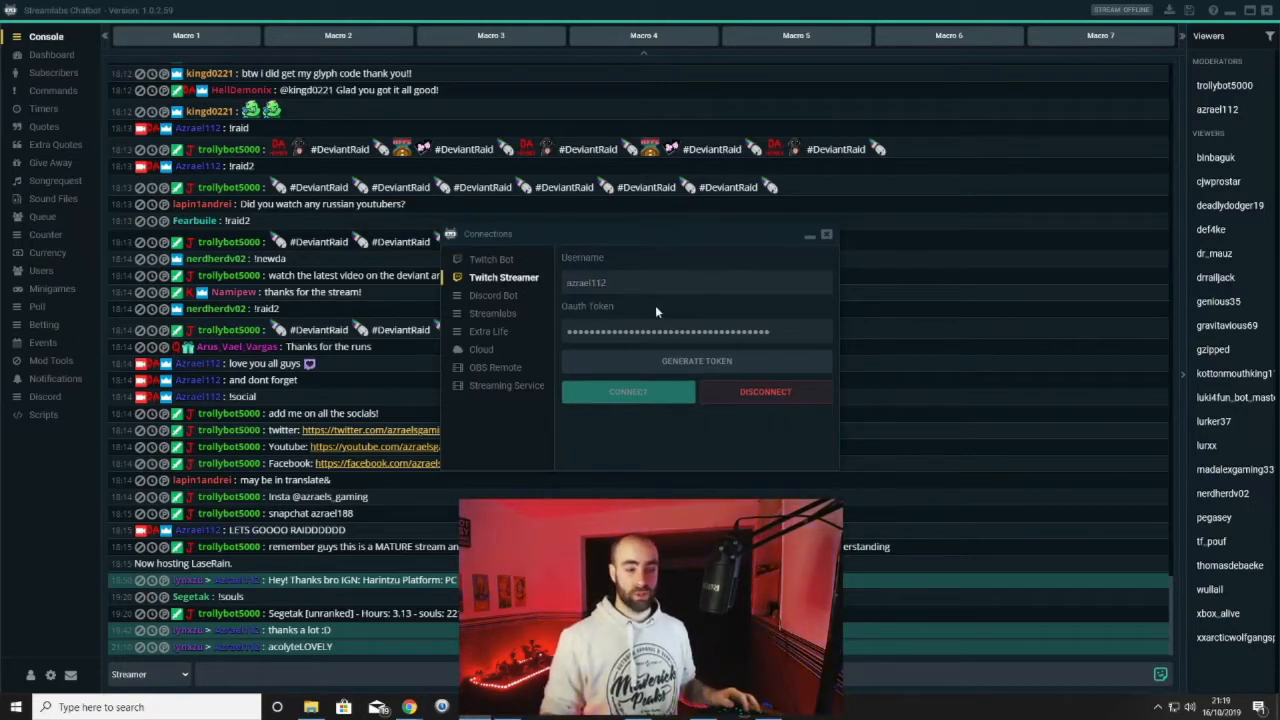
pyautogui.click(494, 314)
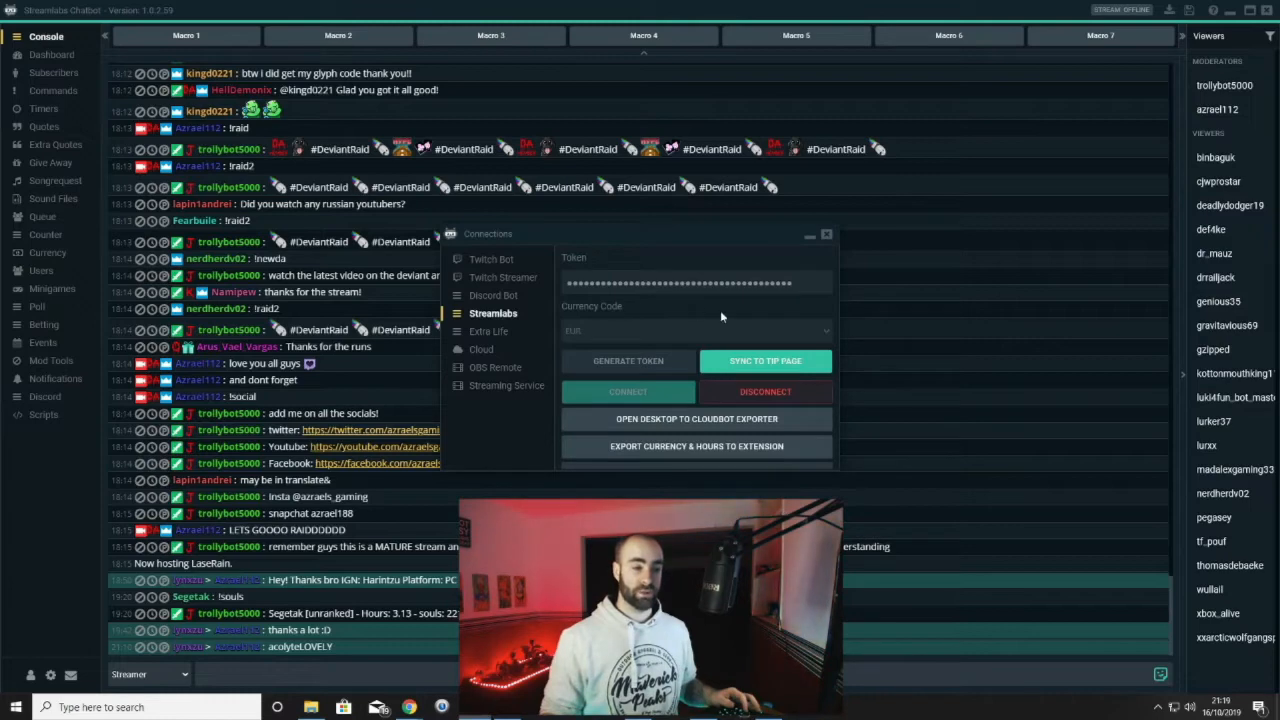
pyautogui.click(506, 296)
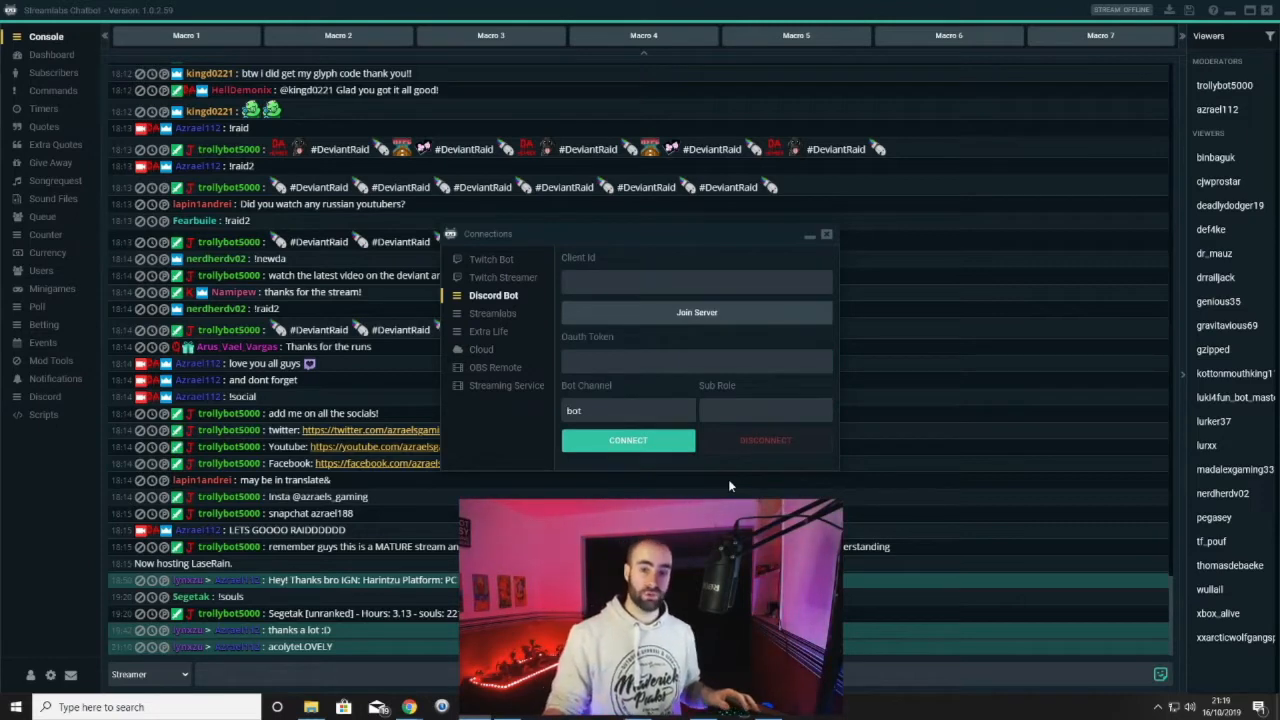
pyautogui.click(496, 334)
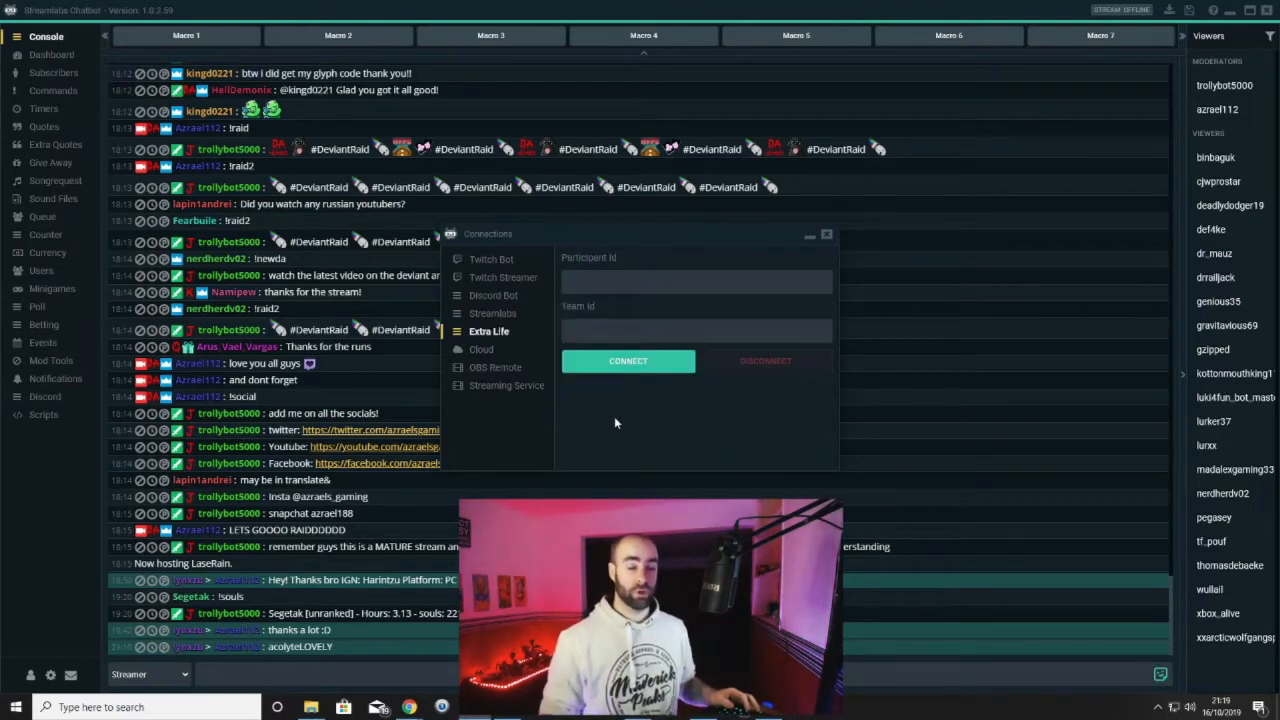
pyautogui.click(482, 350)
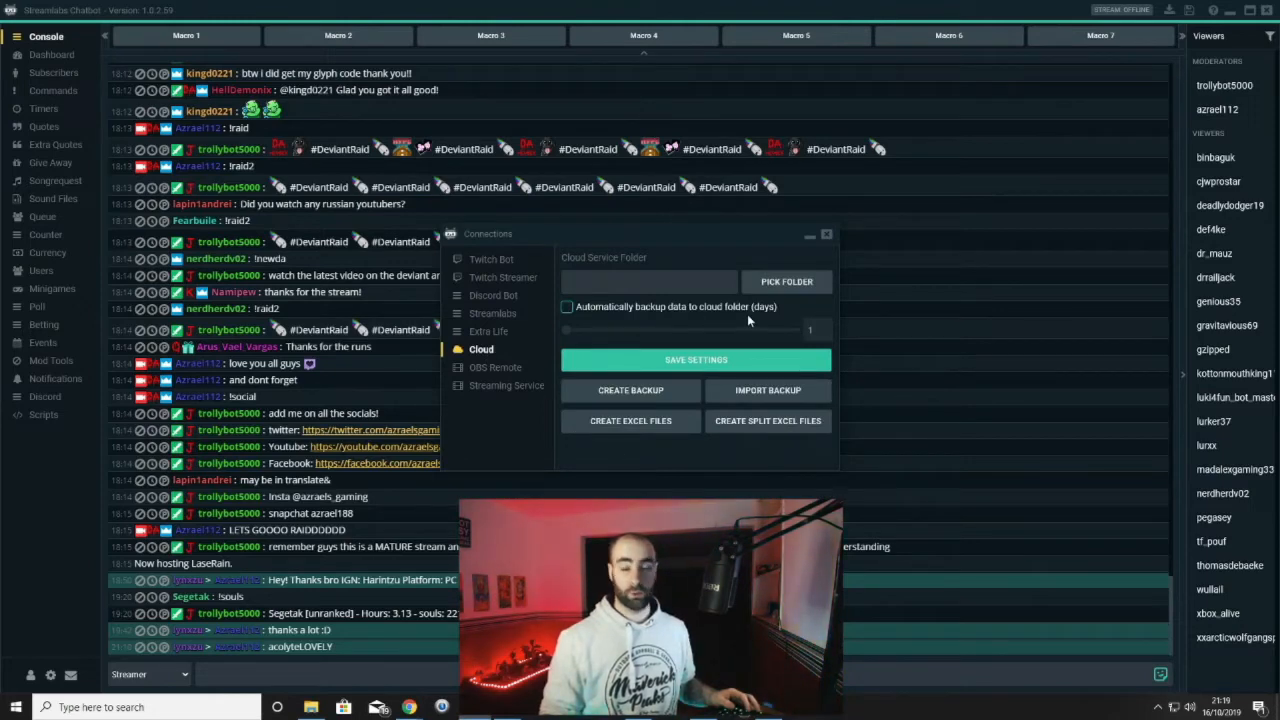
pyautogui.click(491, 369)
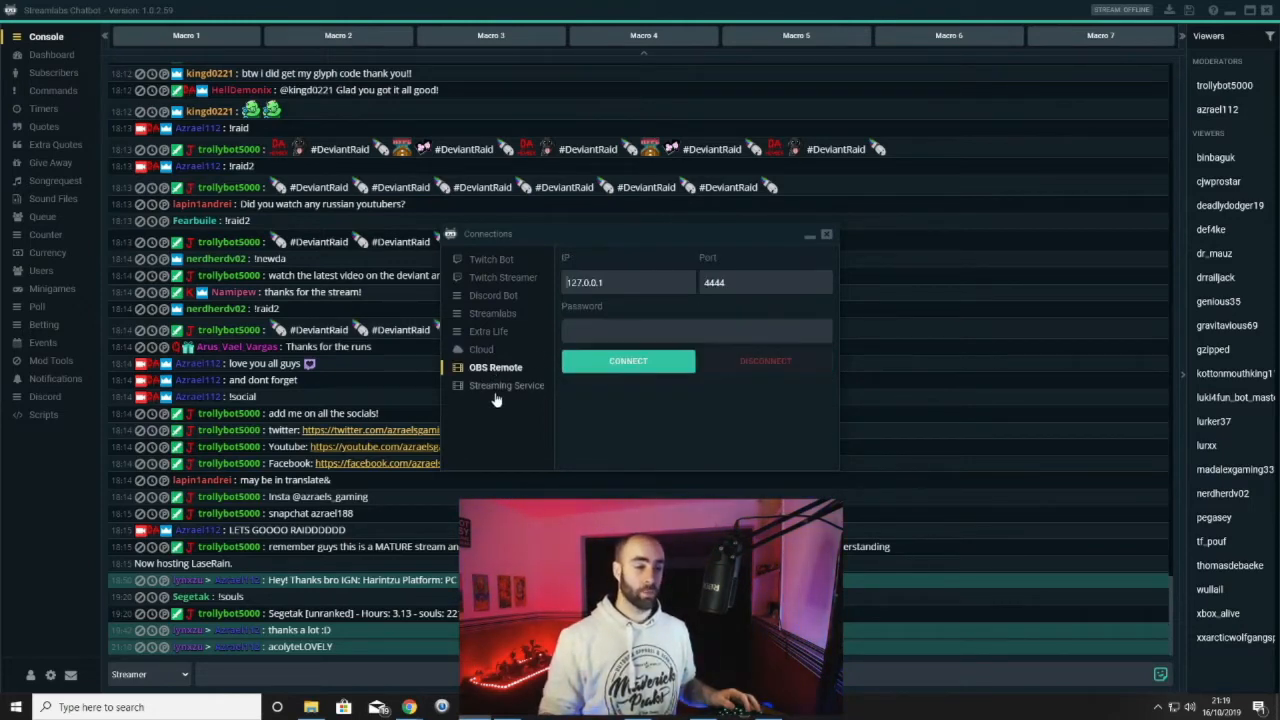
pyautogui.click(499, 387)
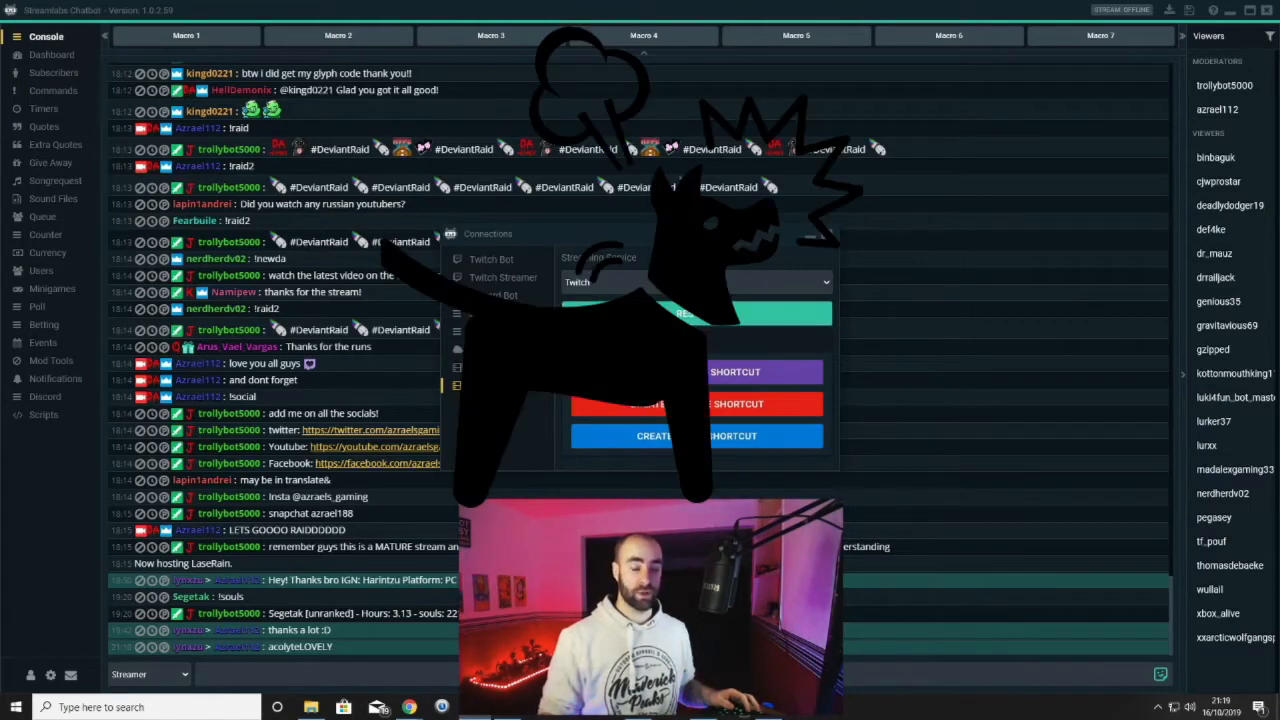
# Recheck the Twitch Bot, Twitch Streamer and Streamlabs settings, then close the Connections window
pyautogui.click(510, 260)
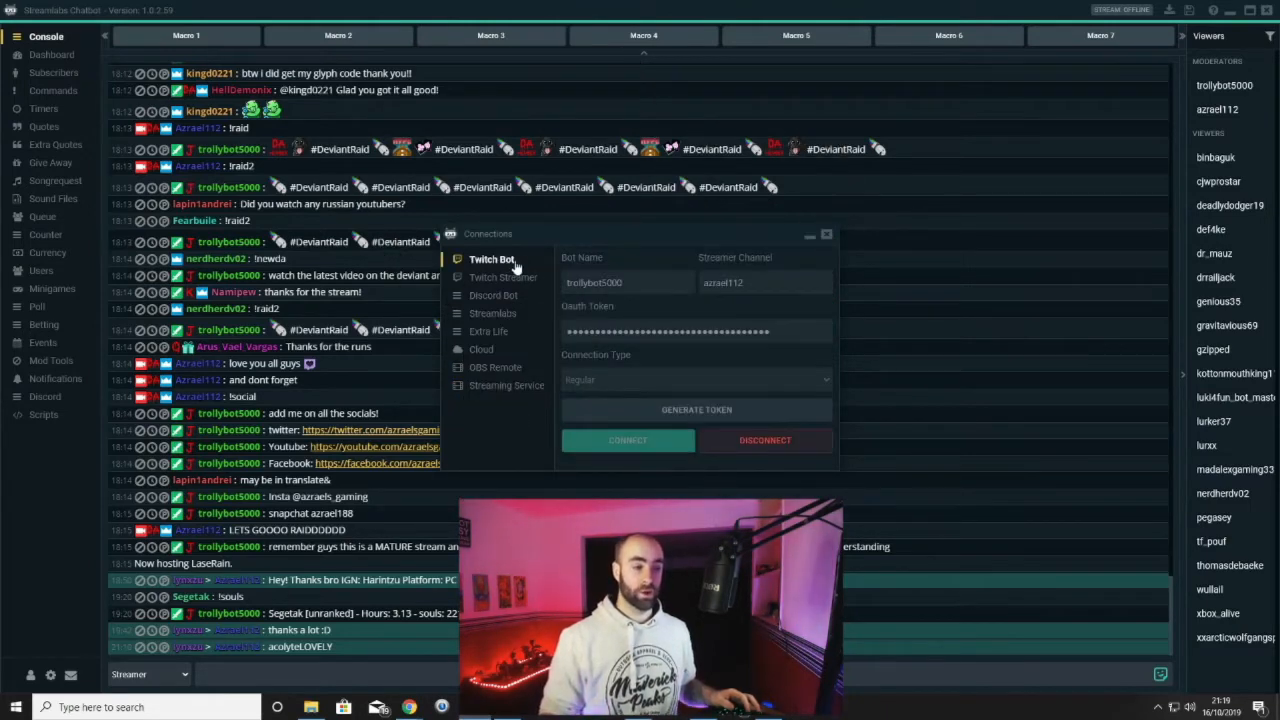
pyautogui.click(508, 279)
pyautogui.click(495, 314)
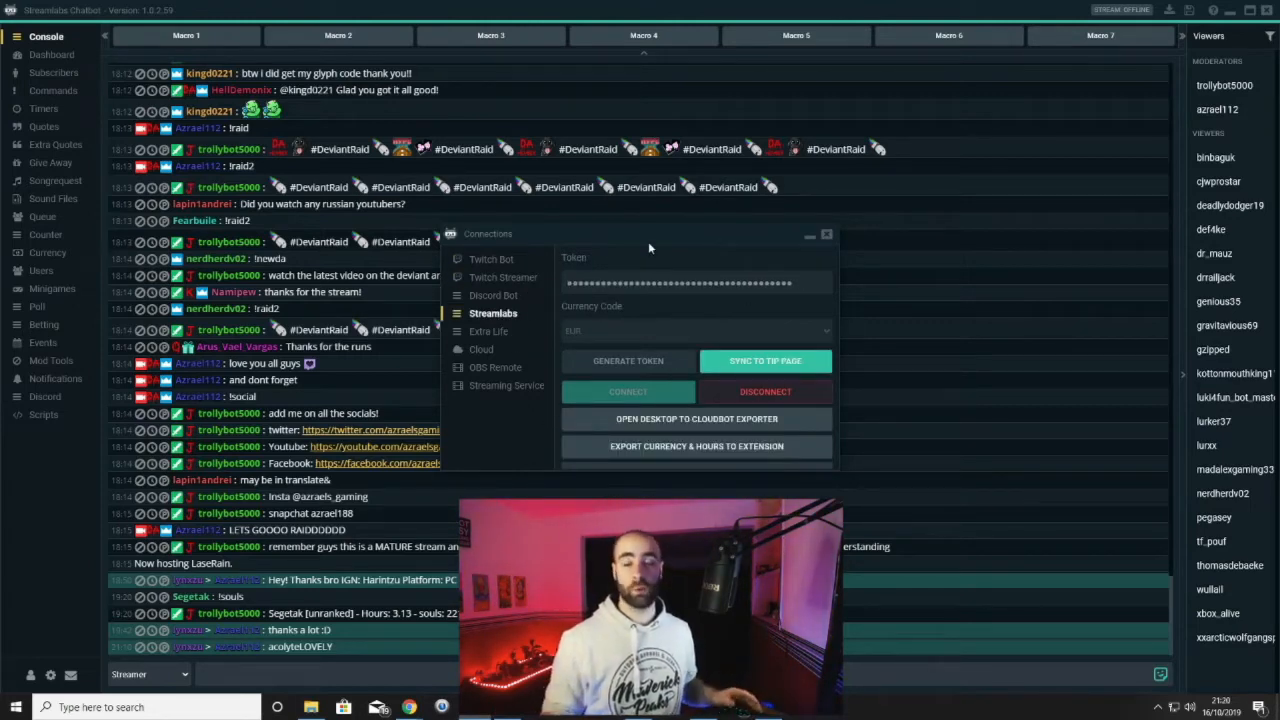
pyautogui.click(826, 234)
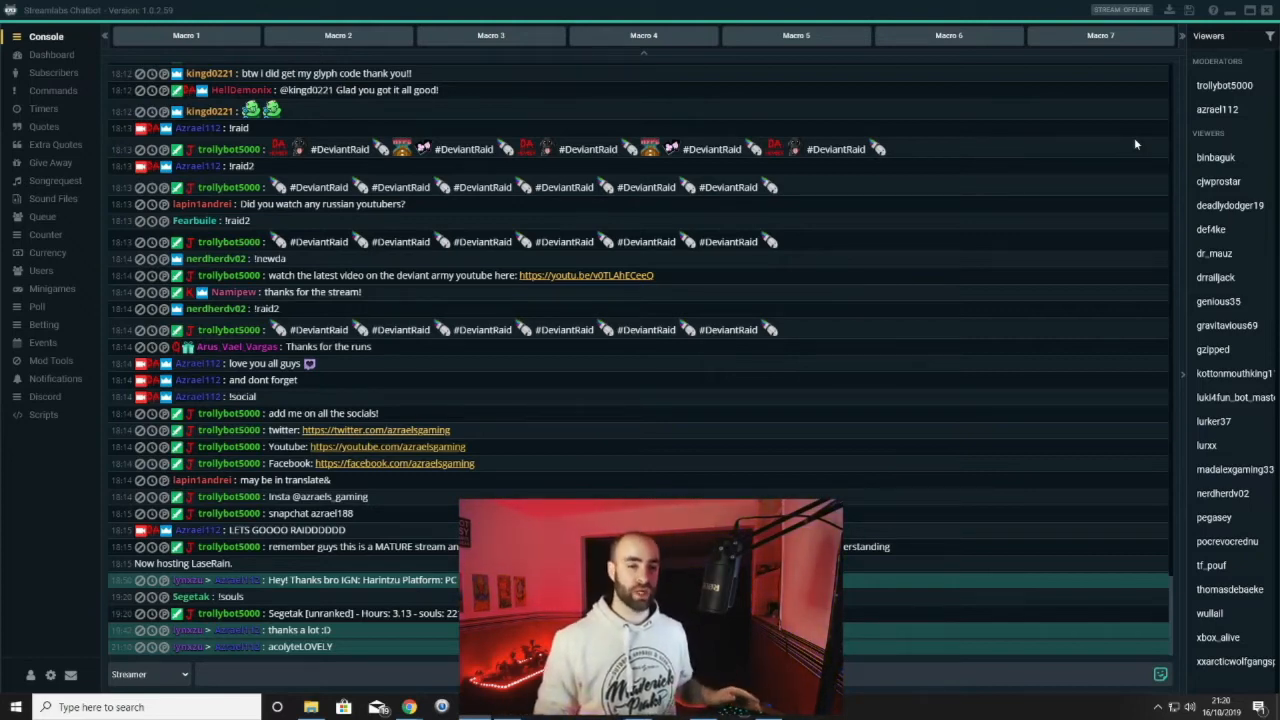
# Check a moderator's Editor role option in the Viewers list, then dismiss the menu
pyautogui.rightClick(1207, 113)
pyautogui.moveTo(1190, 150)
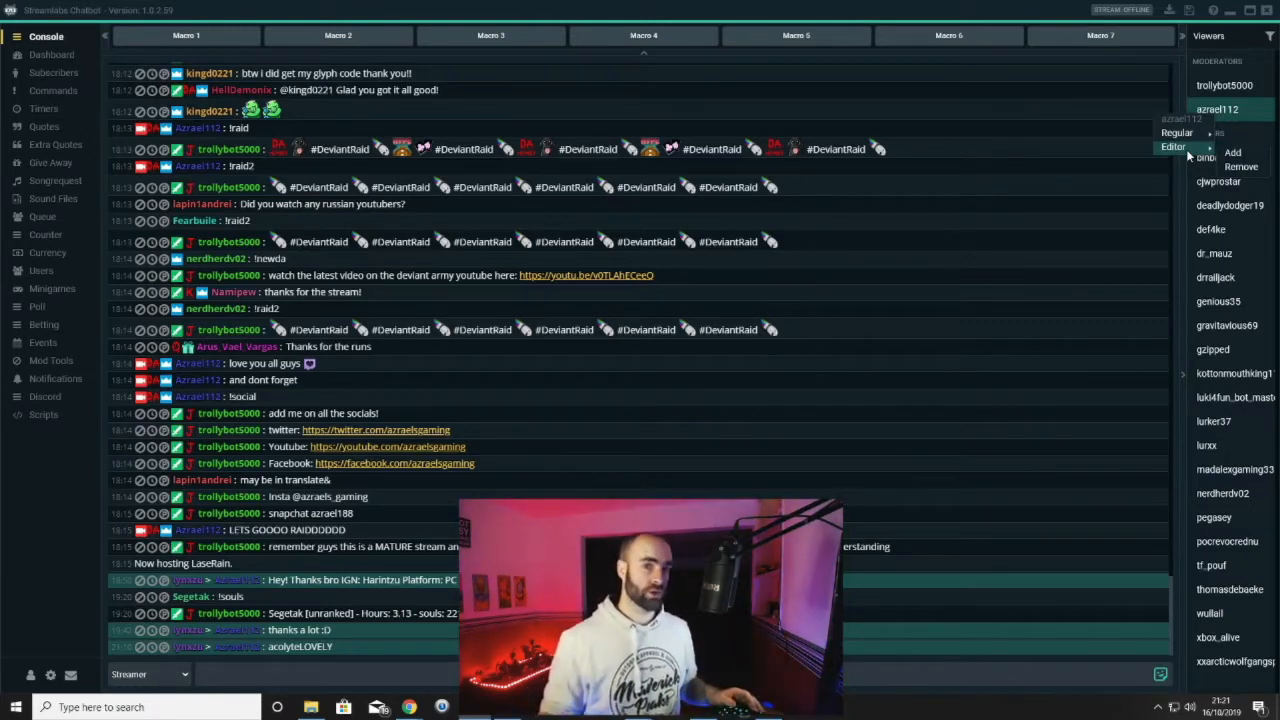
pyautogui.click(972, 169)
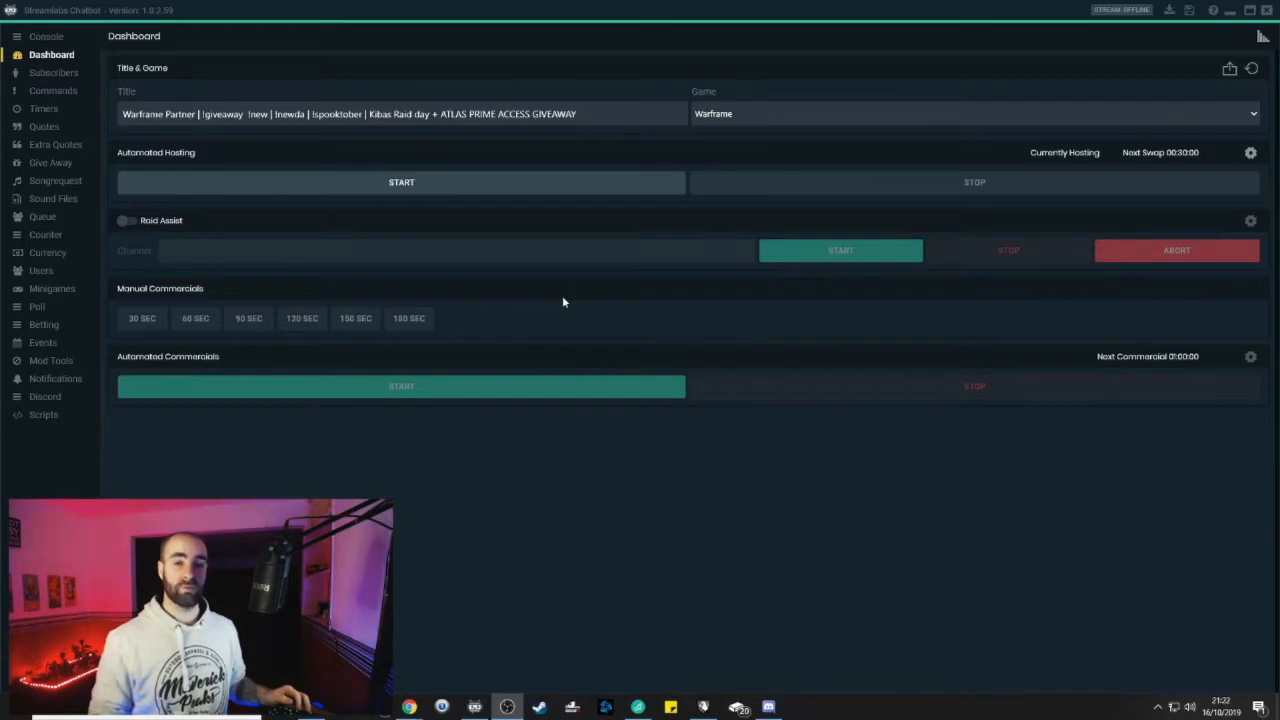
# Switch to the Subscribers list showing 101 subs and 106 sub points
pyautogui.press('Down')
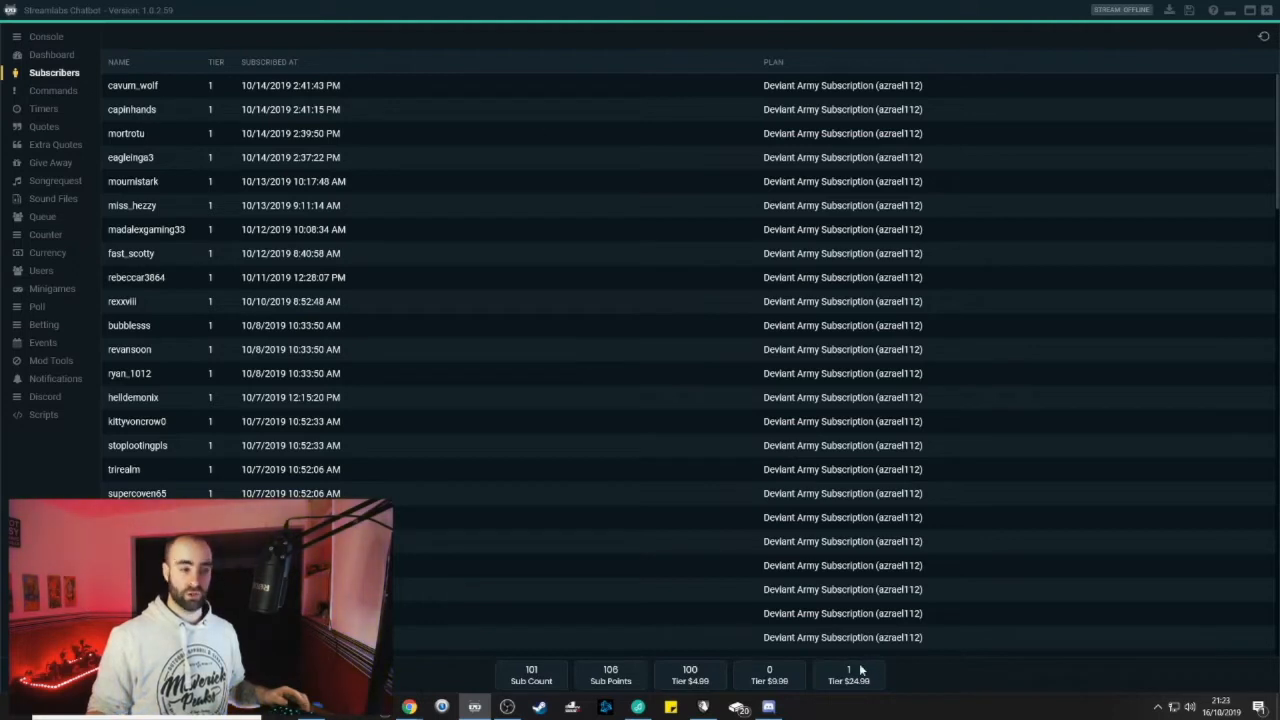
# Sort the subscribers by name, then by tier, then by subscription date
pyautogui.click(124, 62)
pyautogui.click(223, 64)
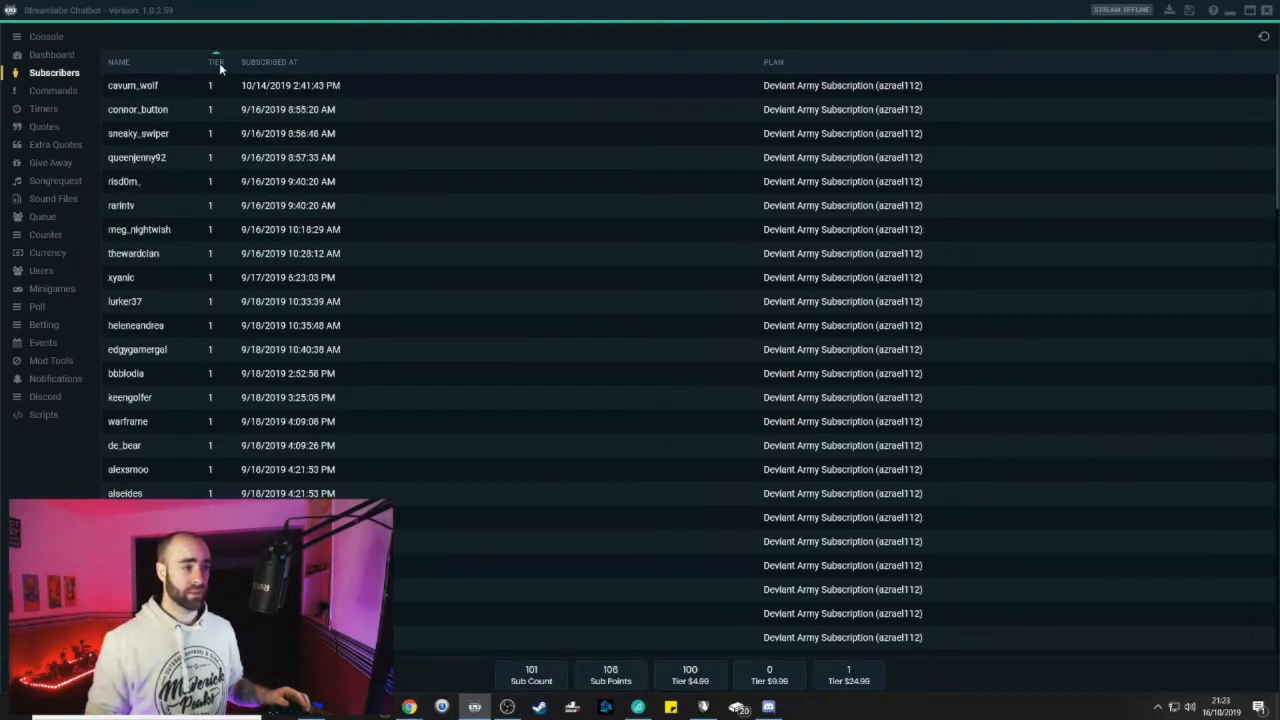
pyautogui.click(284, 62)
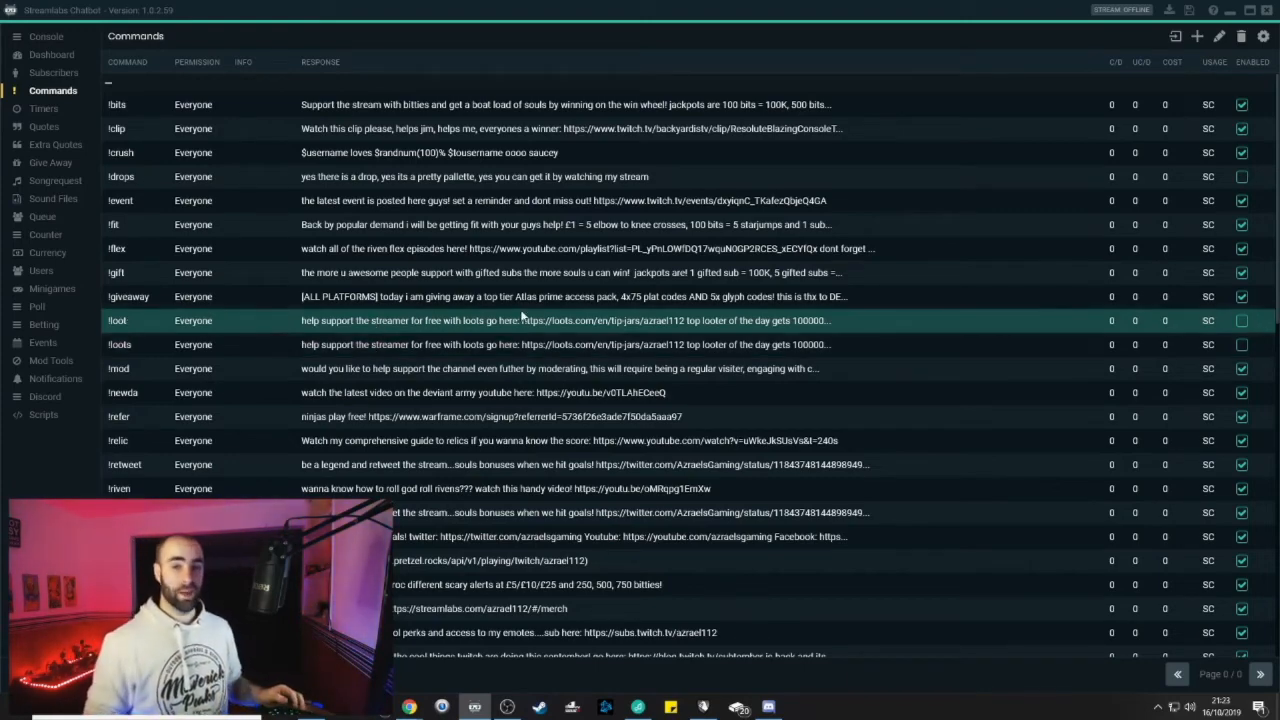
# Scroll through the existing chat commands, then start adding a new command
pyautogui.scroll(-5, 340, 185)
pyautogui.scroll(-10, 349, 202)
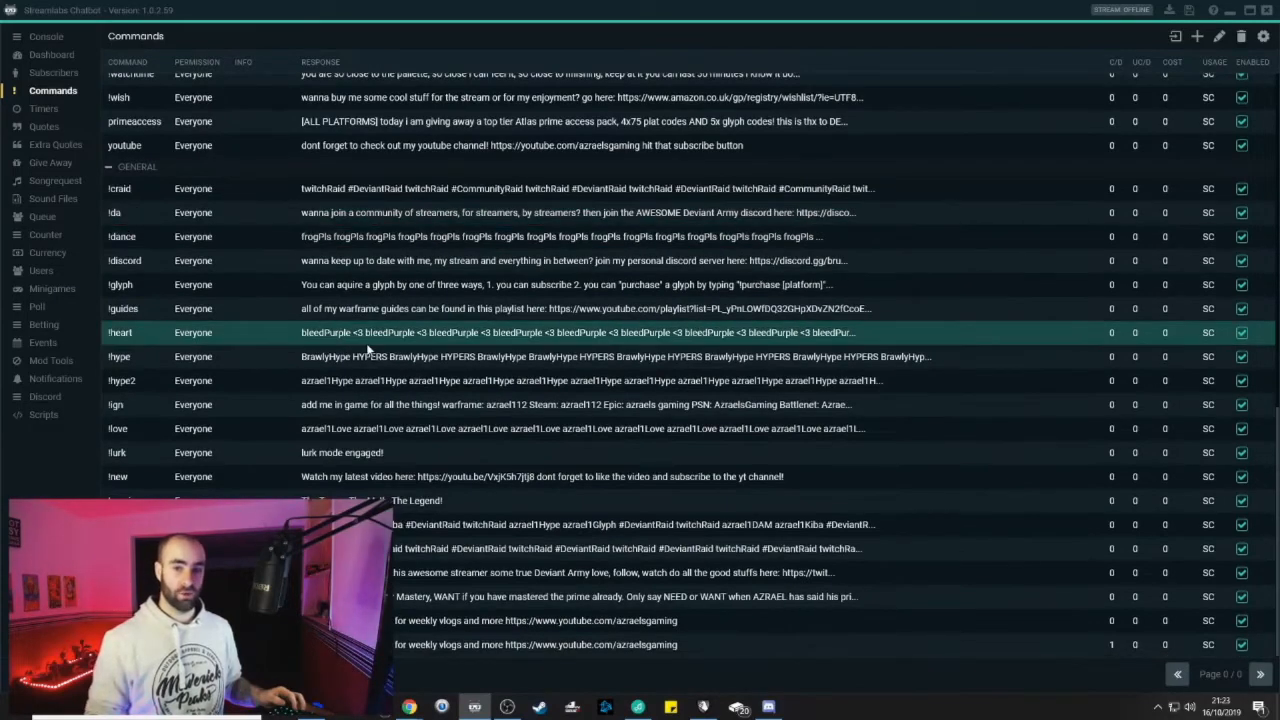
pyautogui.scroll(10, 366, 343)
pyautogui.scroll(1, 366, 343)
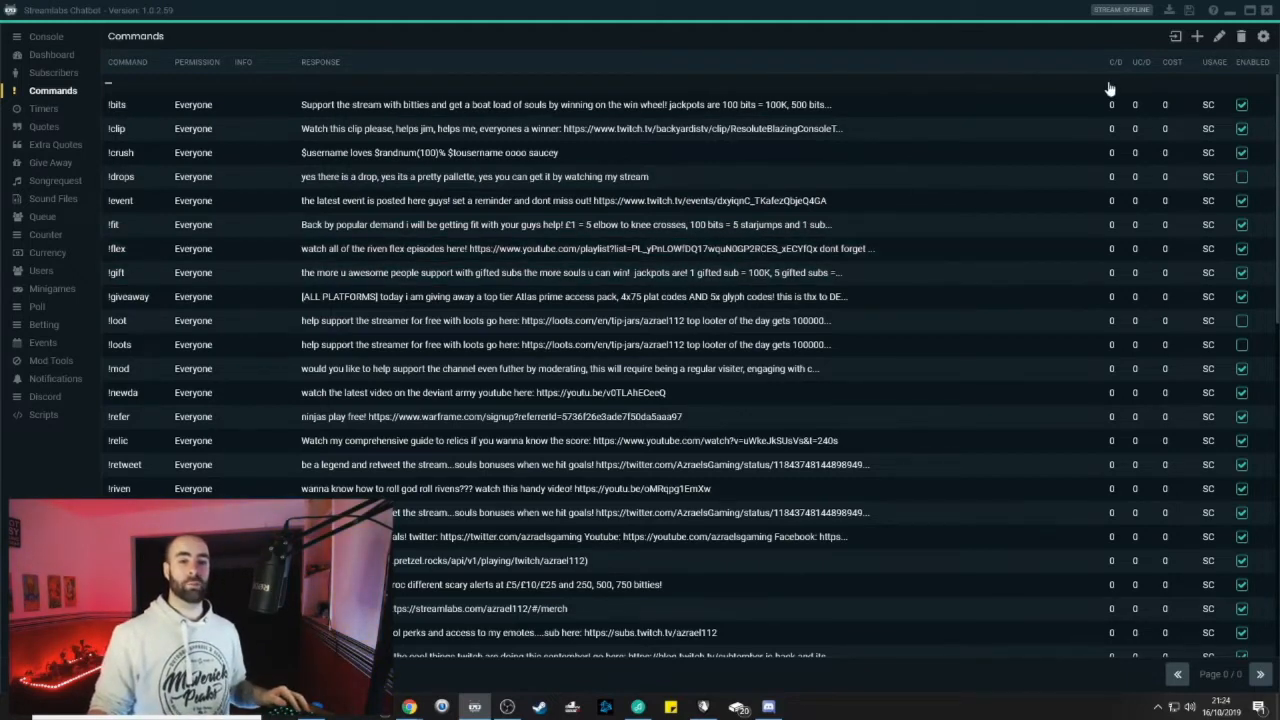
pyautogui.click(1197, 40)
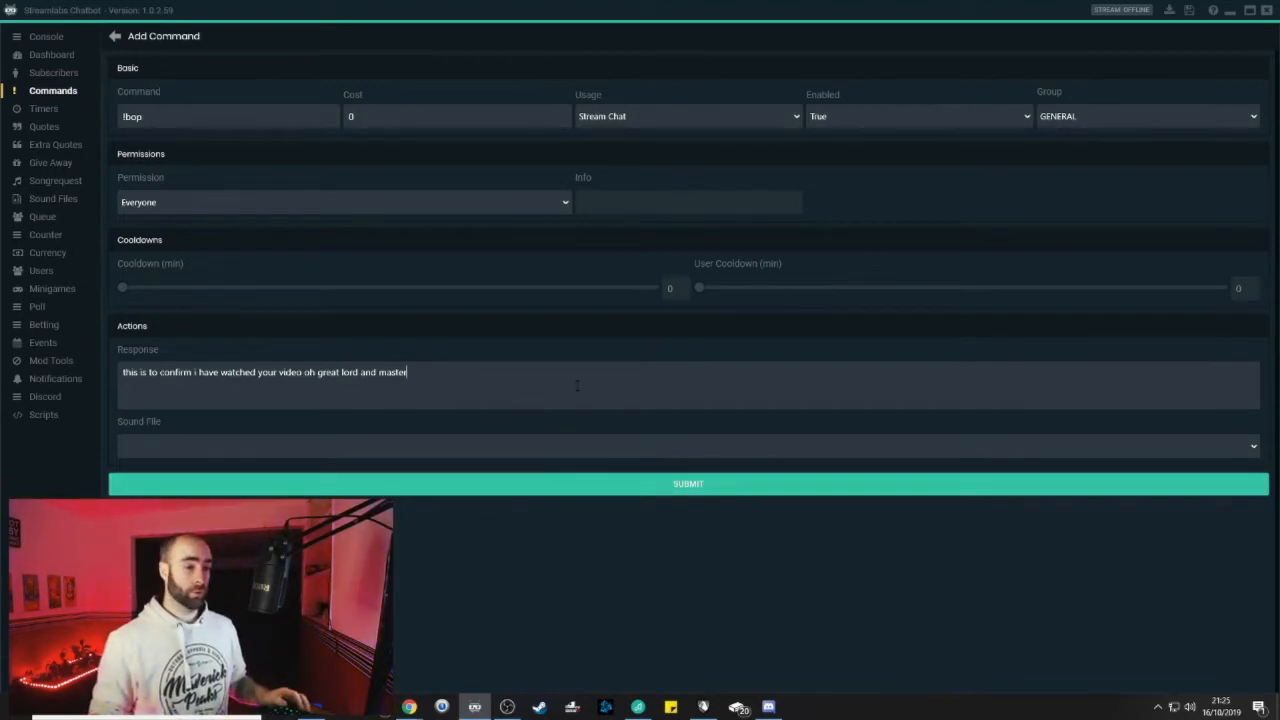
# Review the Usage choices for the new !bop command
pyautogui.click(637, 118)
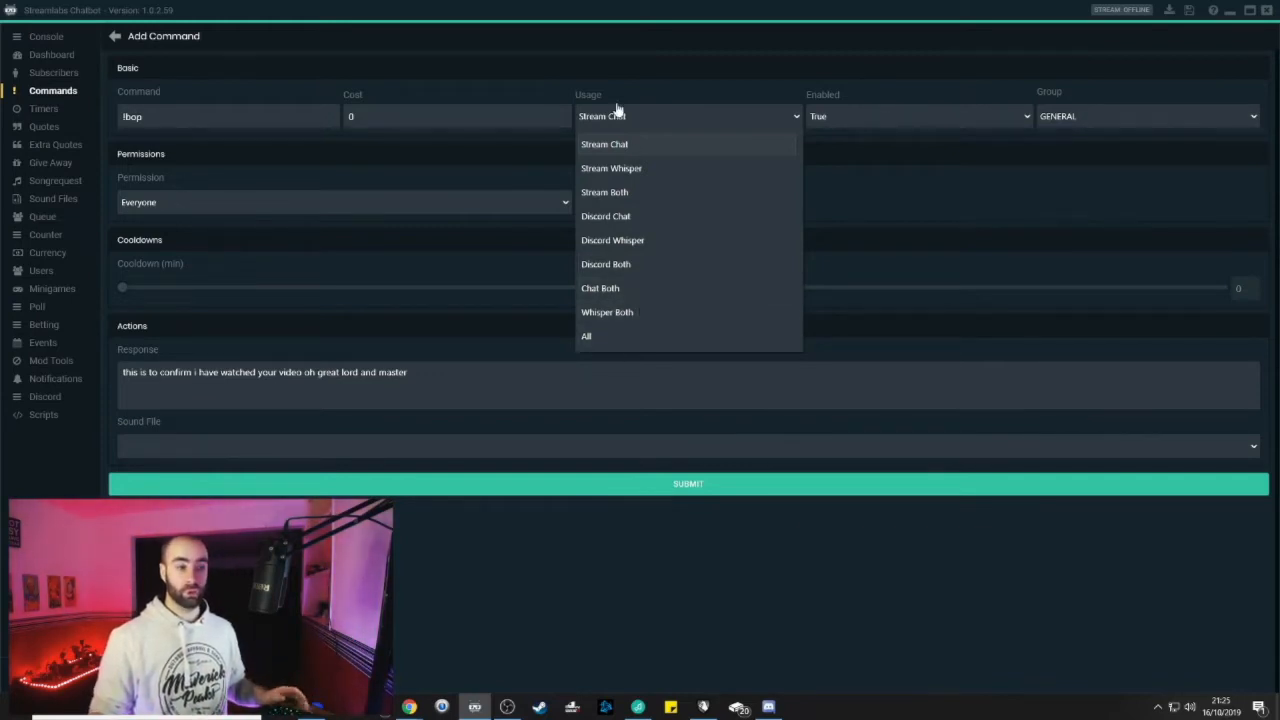
# Keep usage as Stream Chat, select the GENERAL group, and keep permission as Everyone
pyautogui.click(606, 130)
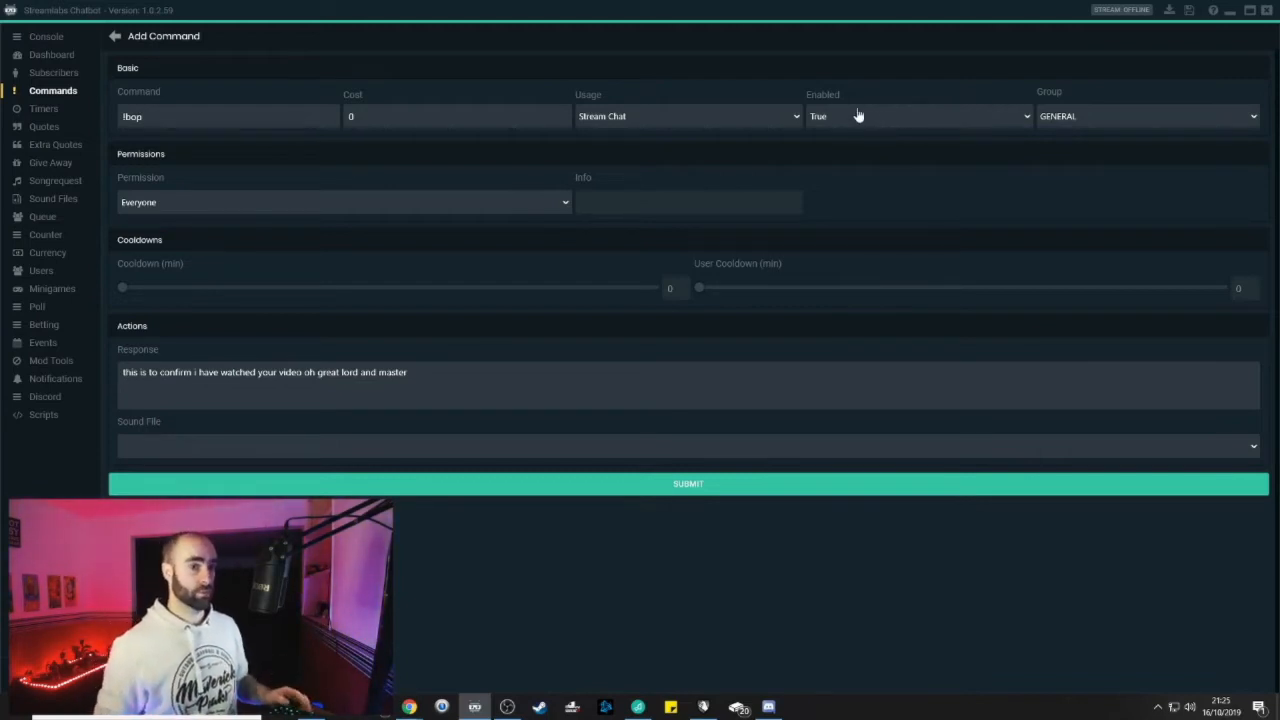
pyautogui.doubleClick(1128, 115)
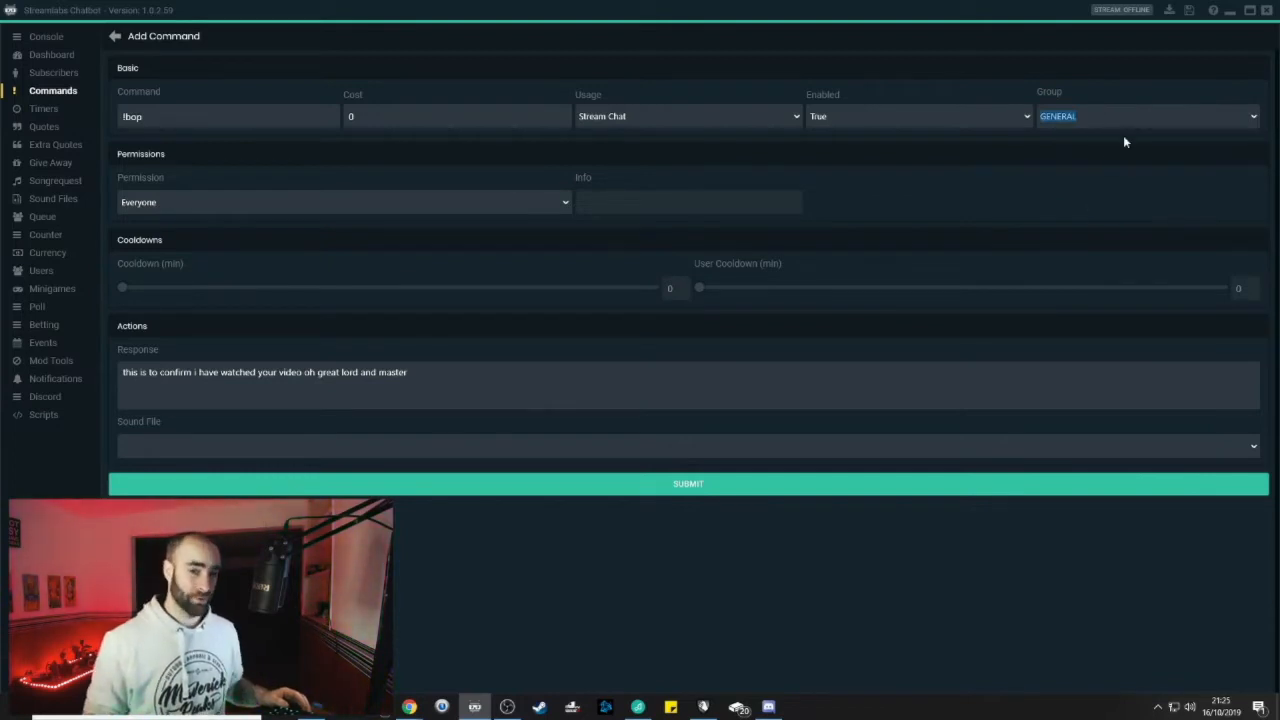
pyautogui.click(368, 204)
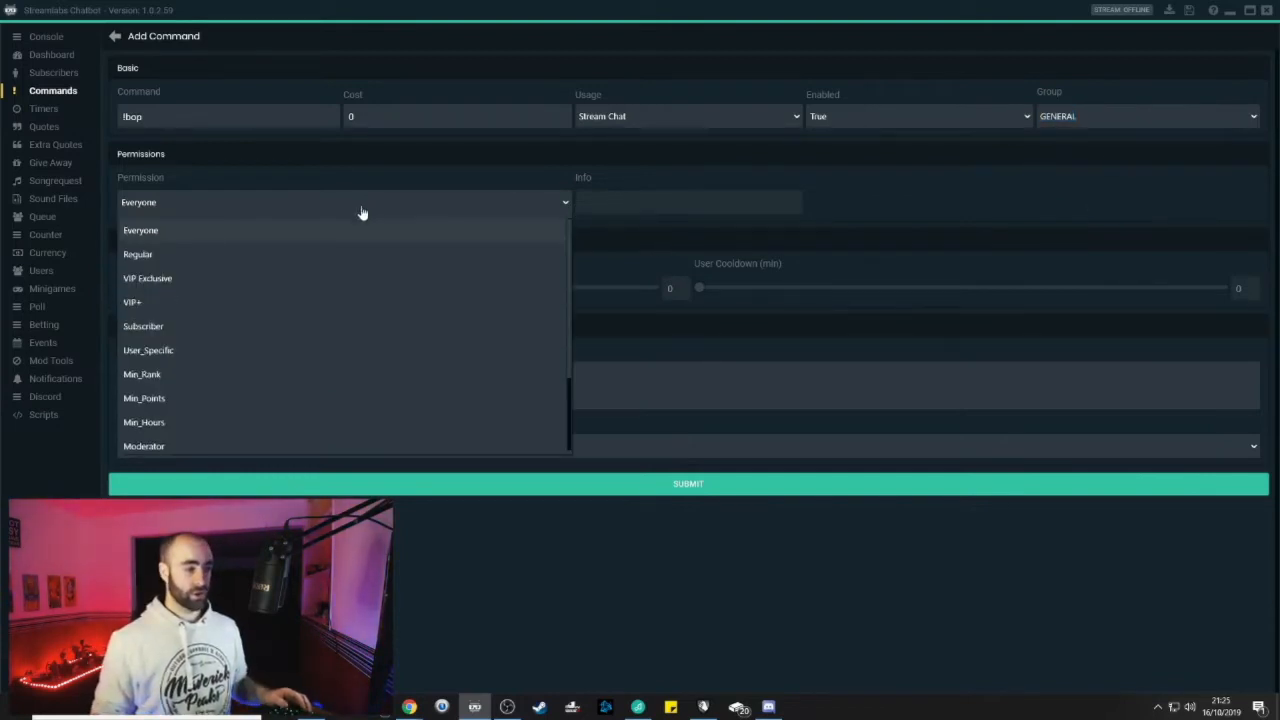
pyautogui.scroll(-2, 222, 342)
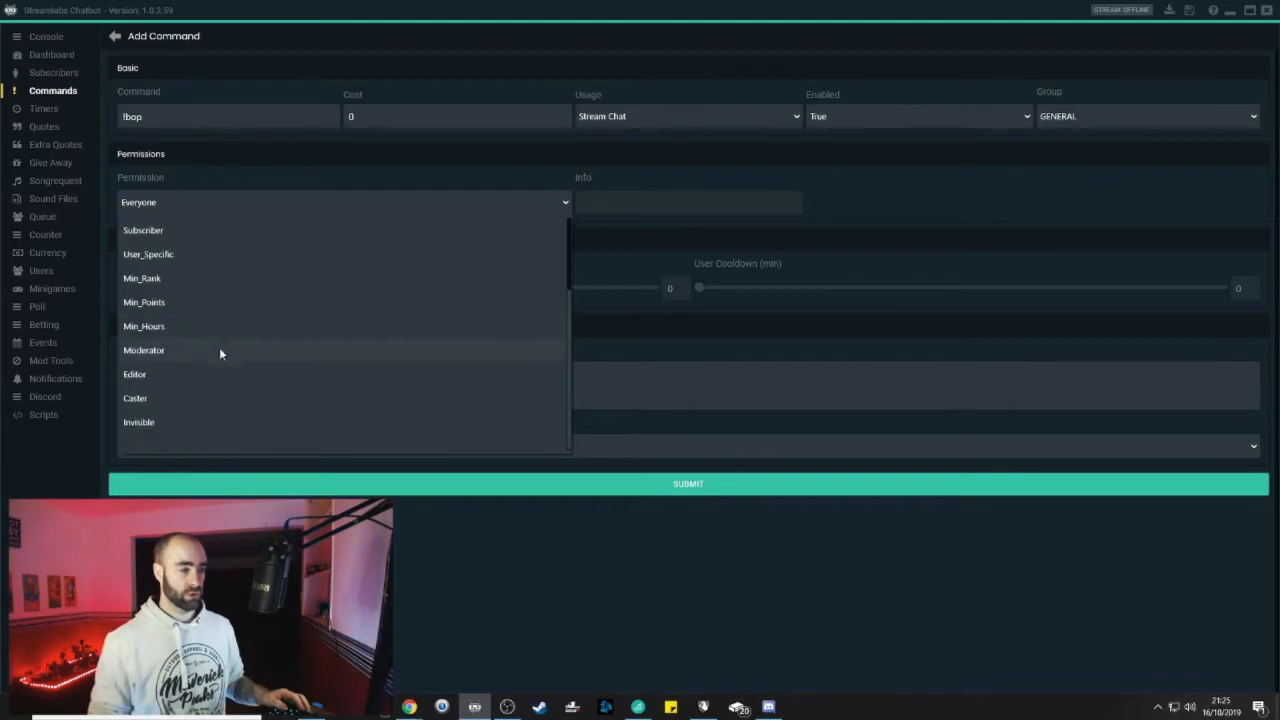
pyautogui.scroll(2, 205, 370)
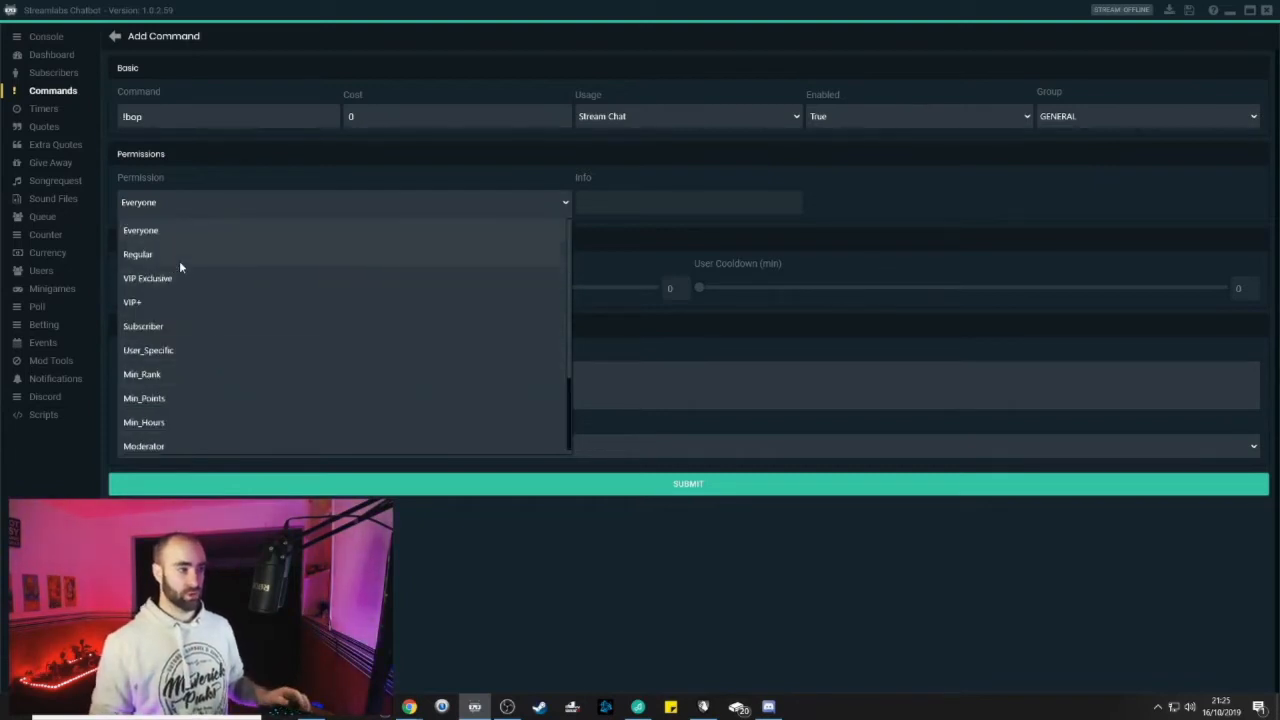
pyautogui.click(176, 230)
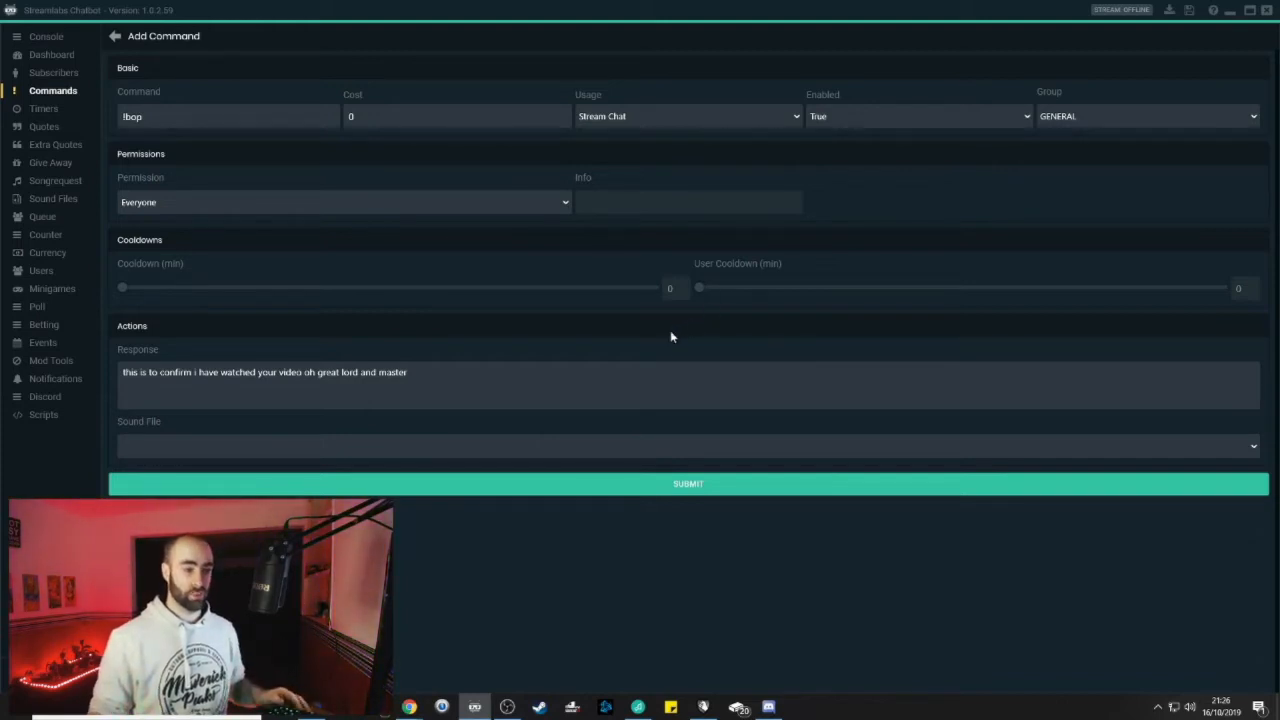
# Leave the sound file empty and save the !bop command
pyautogui.click(1220, 448)
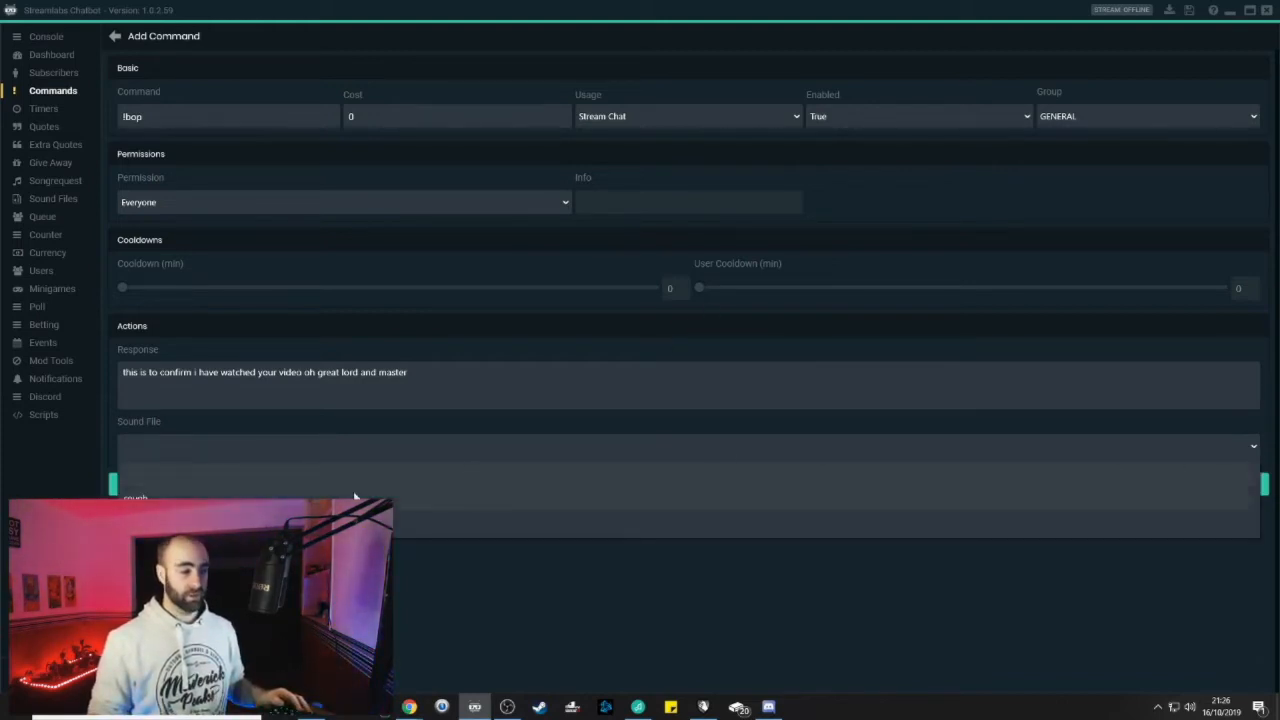
pyautogui.click(220, 580)
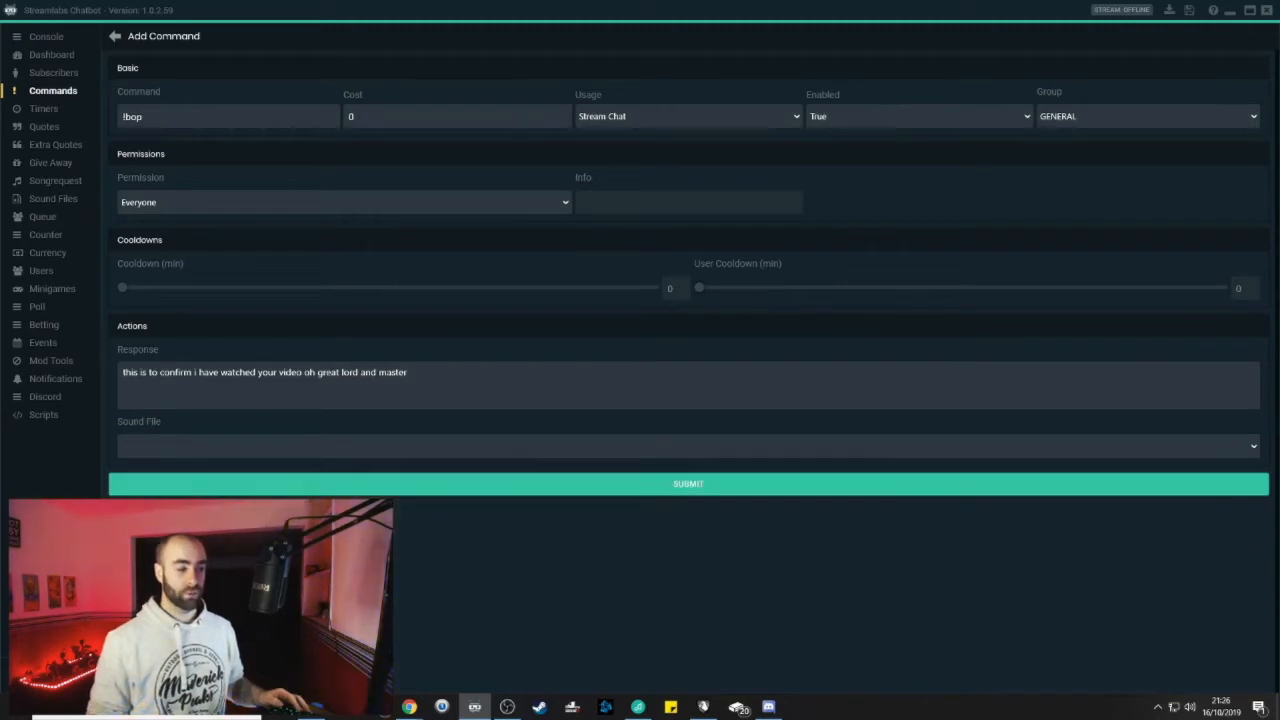
pyautogui.click(686, 490)
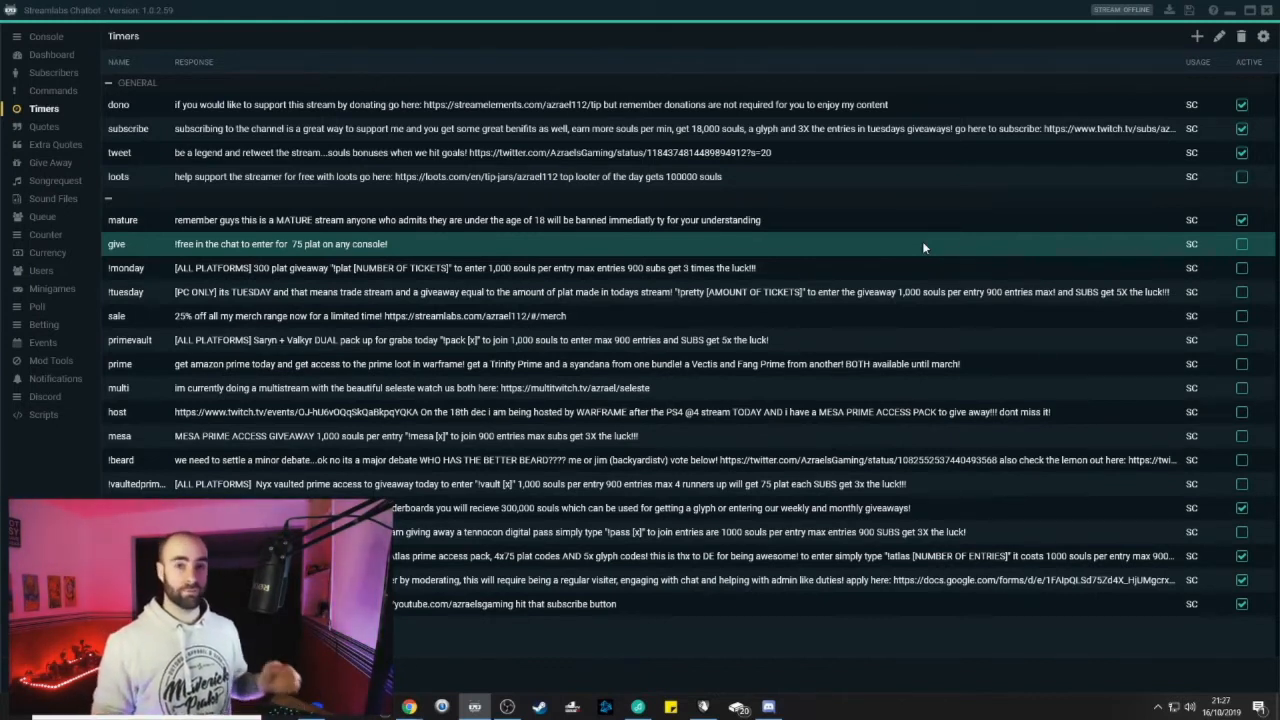
# Open the global timer settings: 5-minute interval, 5 minimum chat lines
pyautogui.click(1263, 36)
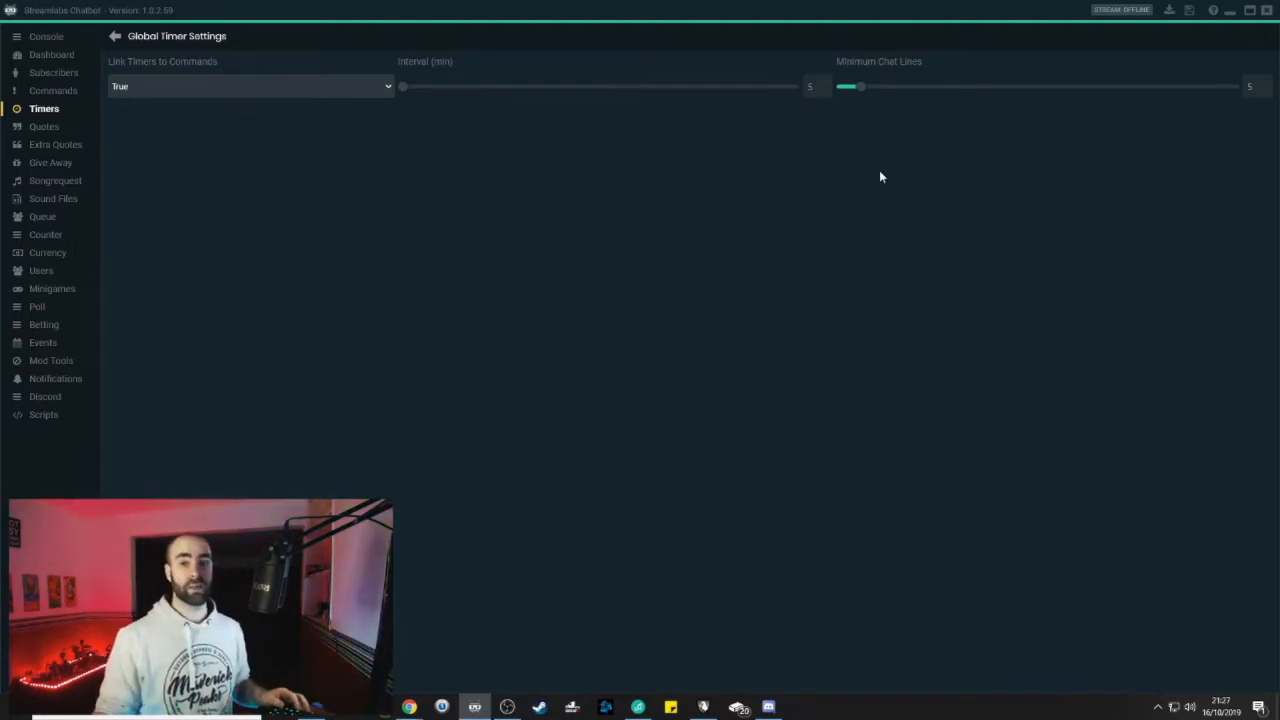
# Leave the timer settings, start a new quote, then back out to the empty Quotes list
pyautogui.click(115, 36)
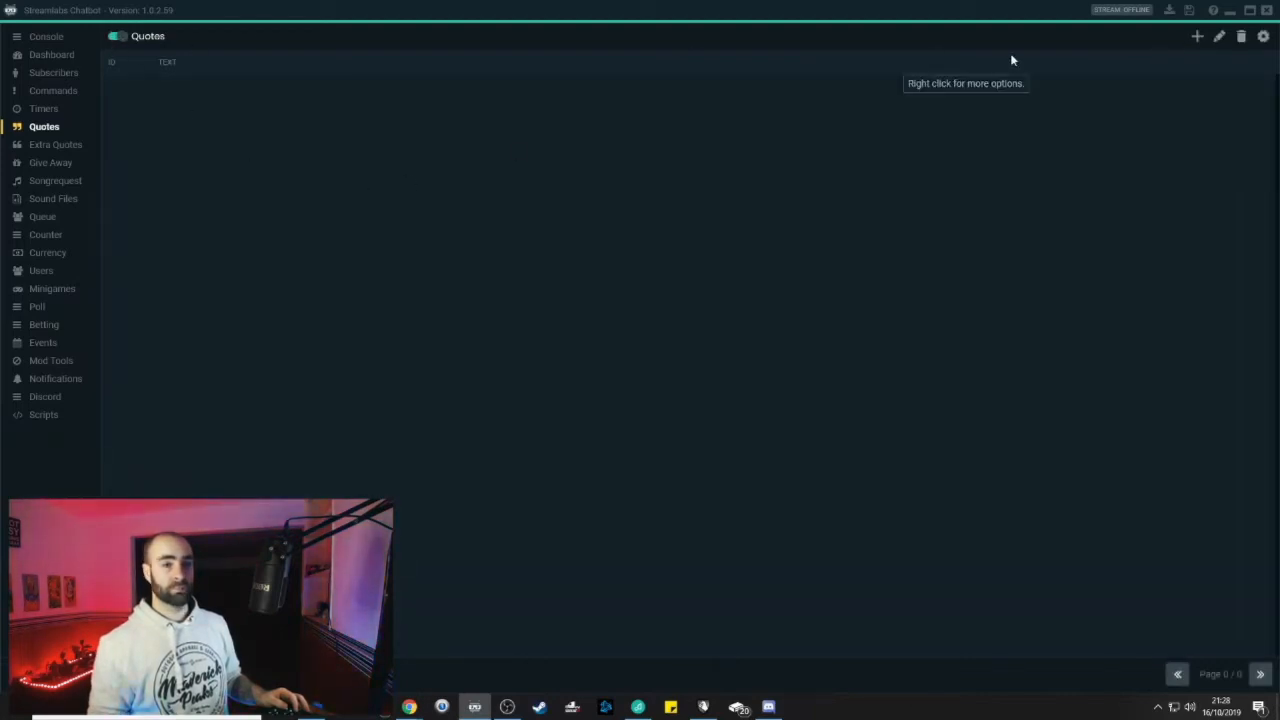
pyautogui.click(1197, 37)
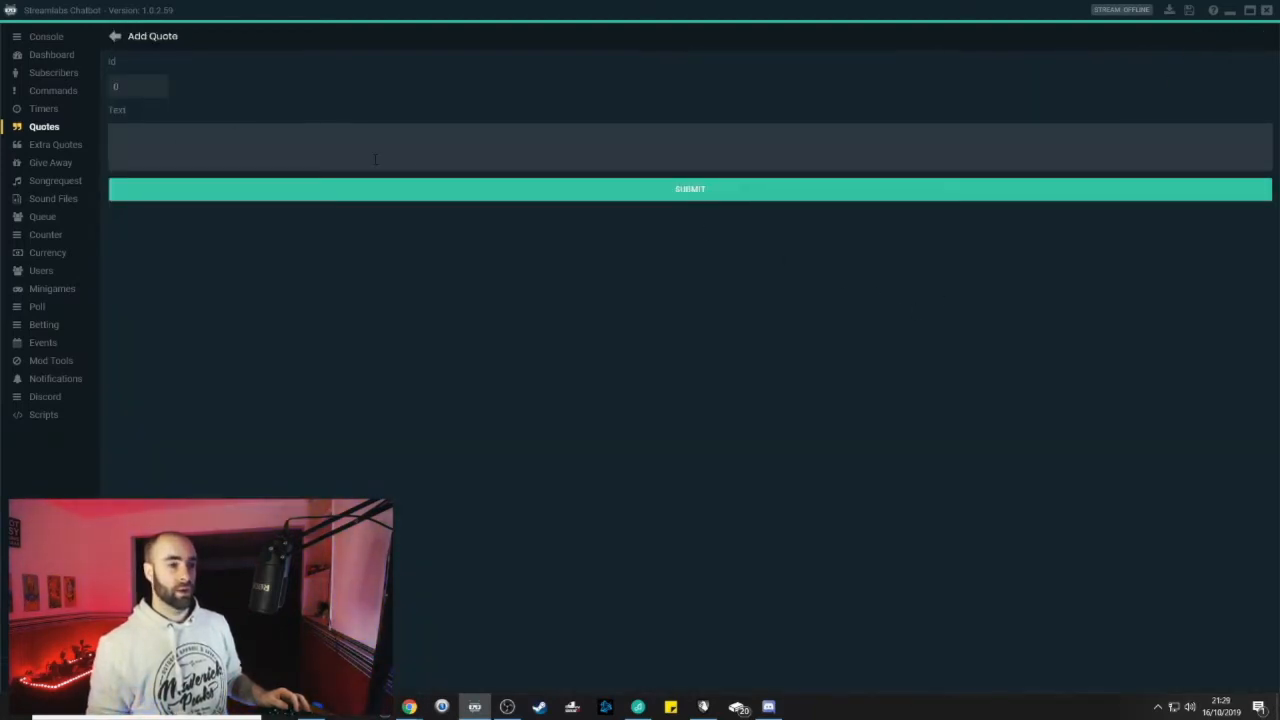
pyautogui.click(116, 38)
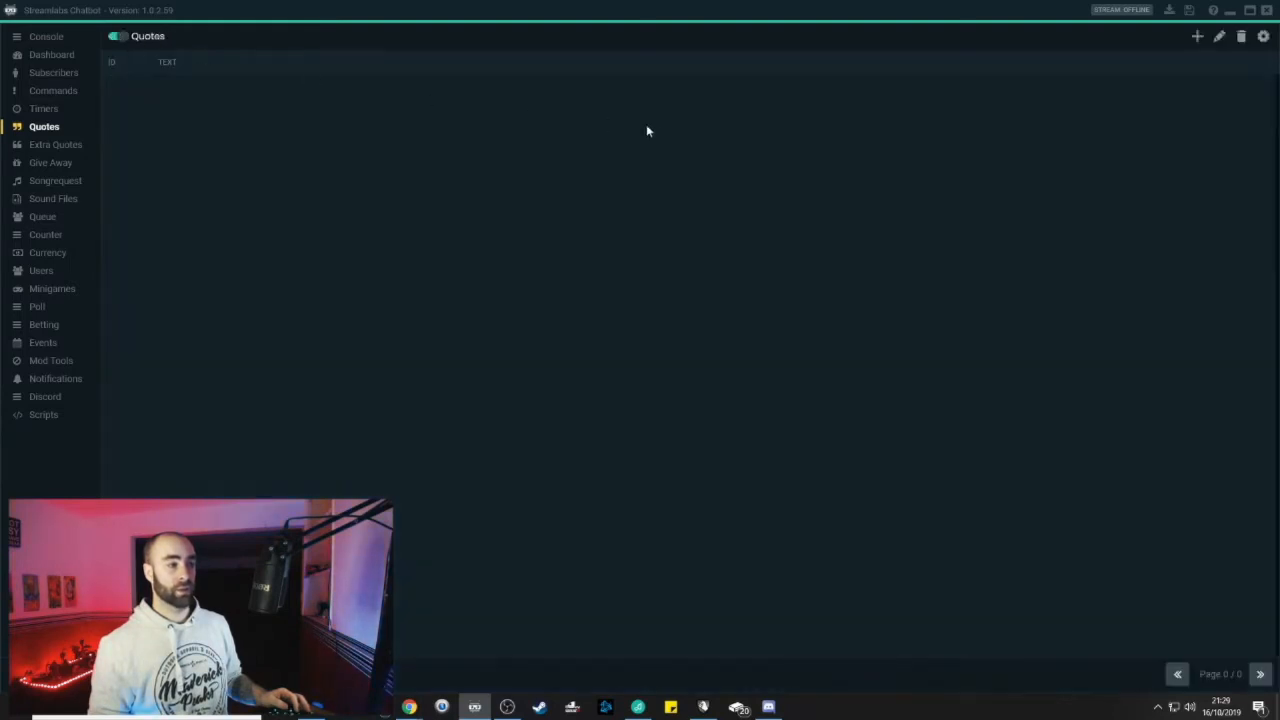
# Open Global Quote Settings: Everyone views, Moderators add, 10-second cooldown, dd/MM/yyyy dates
pyautogui.click(1264, 37)
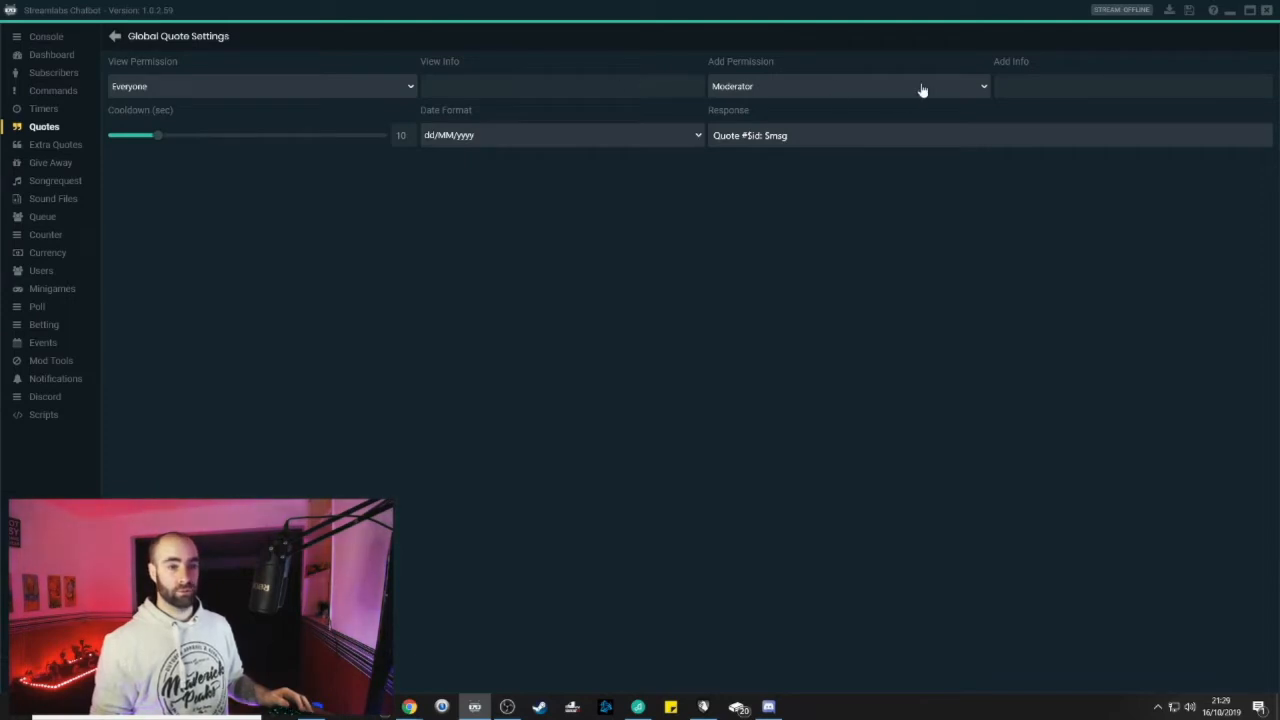
# Go to the giveaway page and untick Ticket Cost so entries are free
pyautogui.click(115, 36)
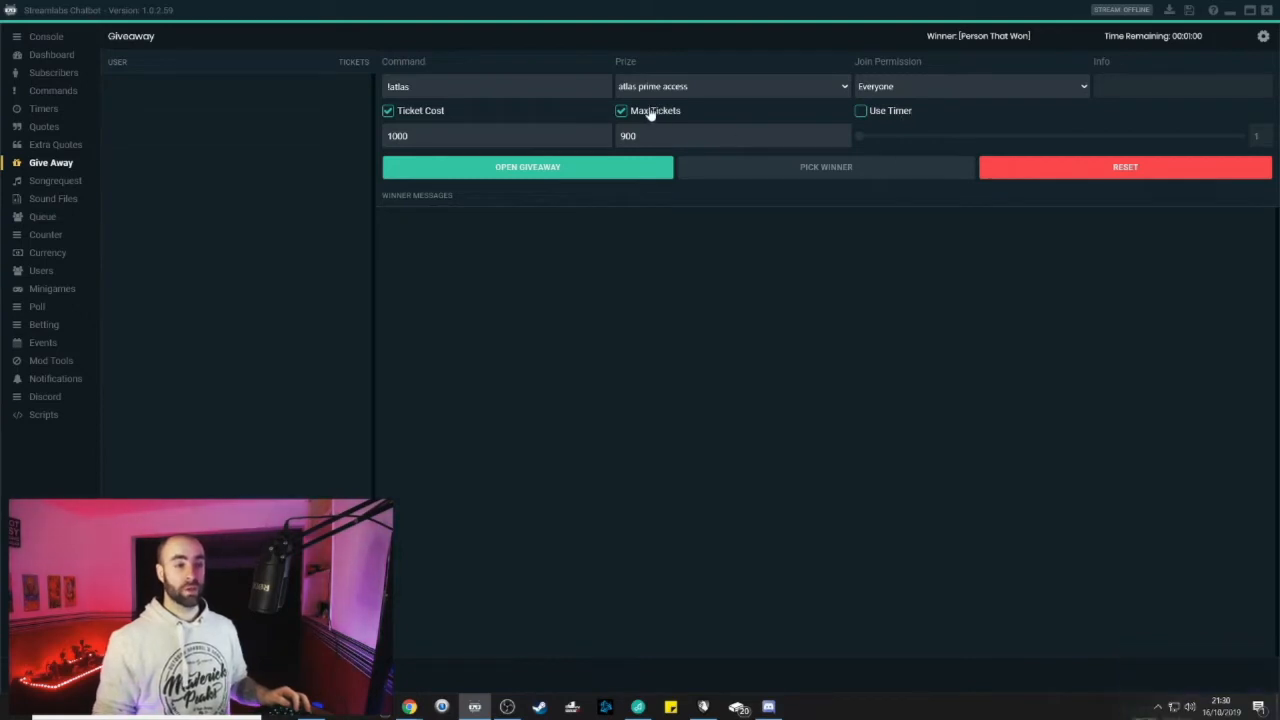
pyautogui.click(388, 110)
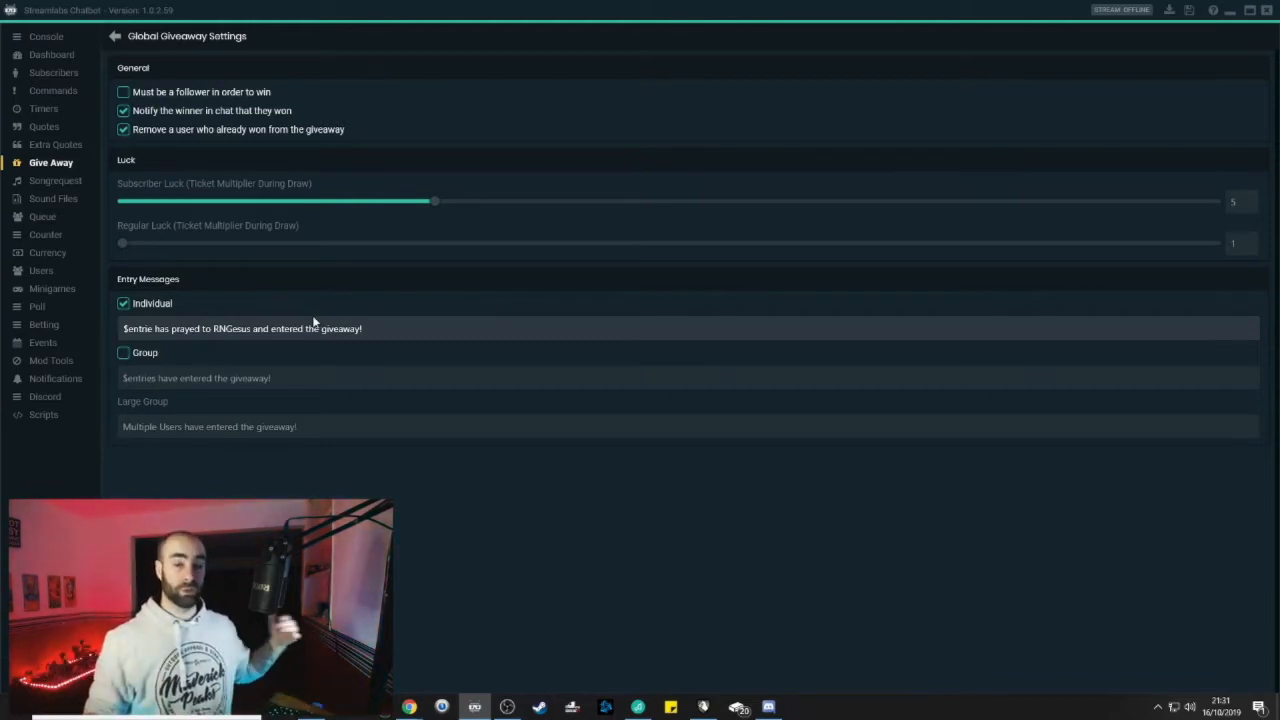
# Keep giveaway entry messages on Individual instead of Group, then bring up the Songrequest page
pyautogui.click(120, 353)
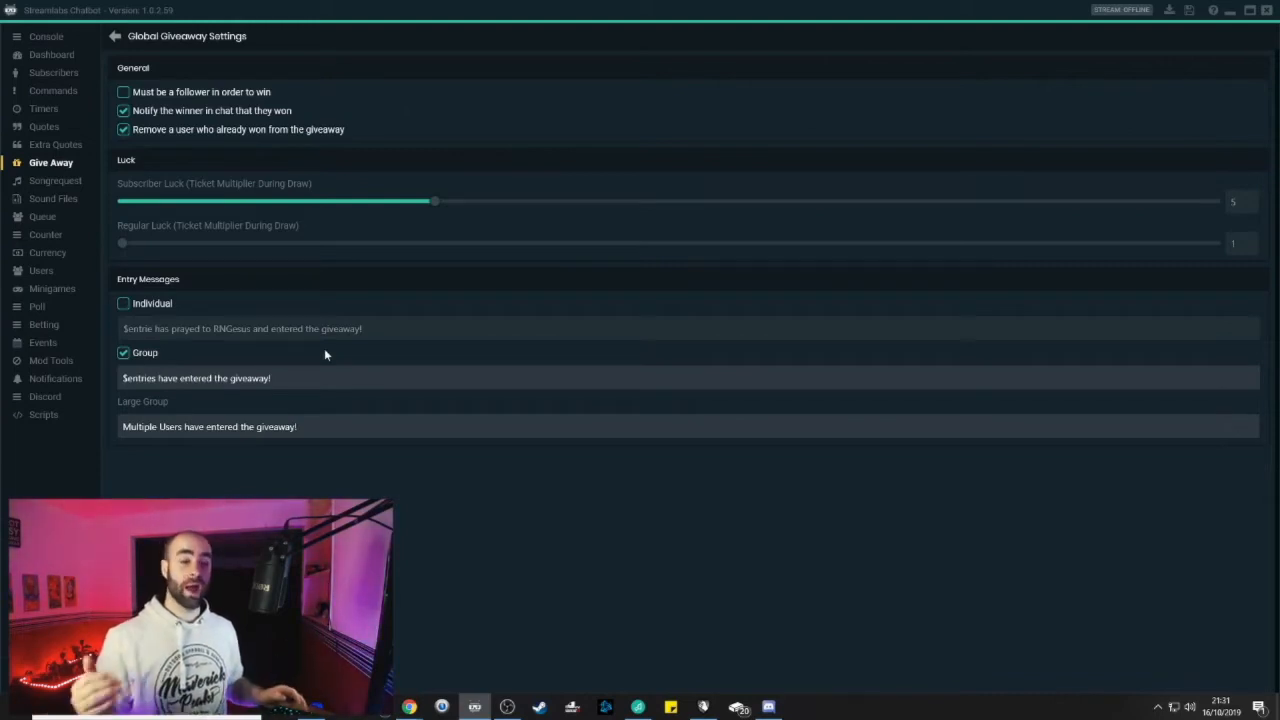
pyautogui.click(123, 353)
pyautogui.click(124, 304)
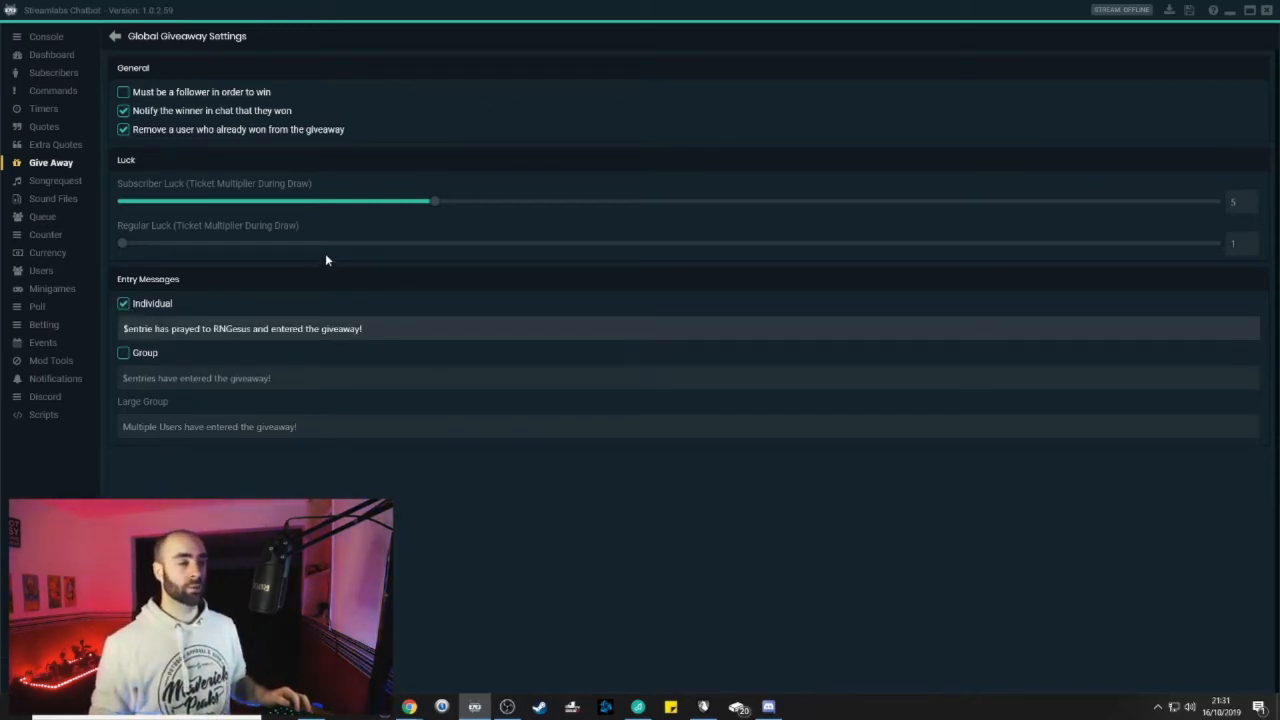
pyautogui.click(58, 181)
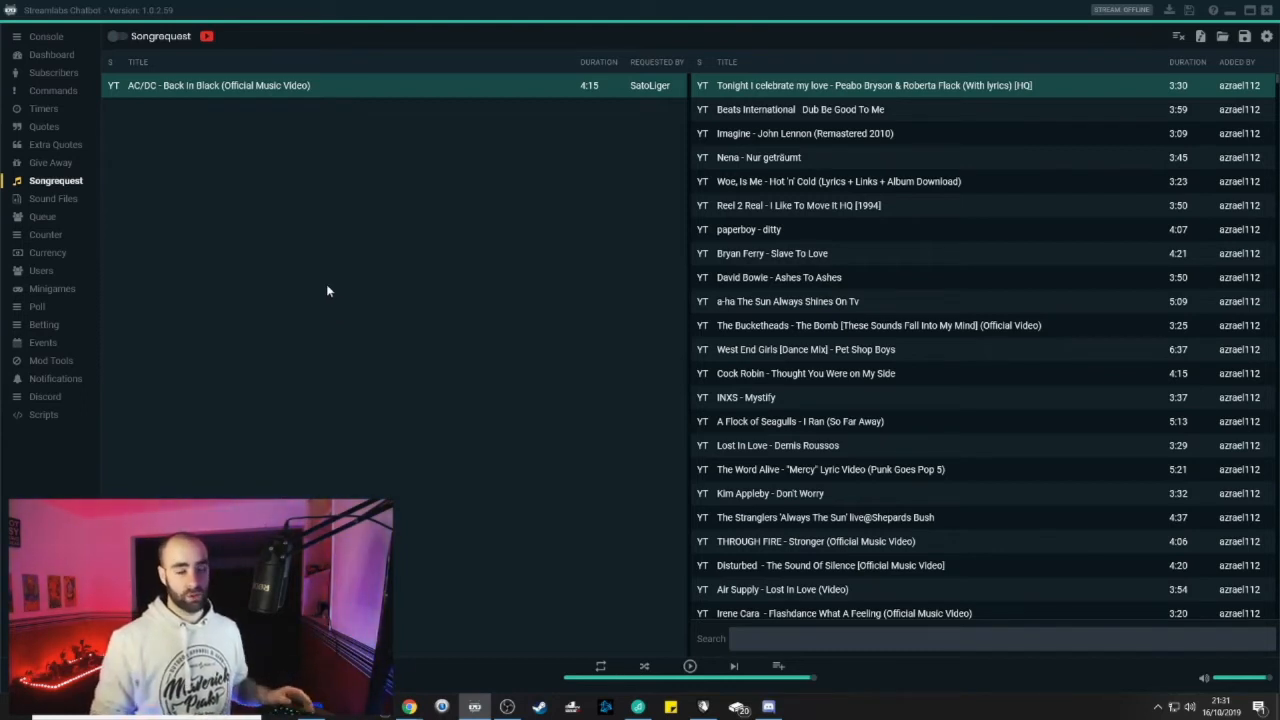
# Open the global song request settings from the Songrequest page's gear icon
pyautogui.click(1266, 36)
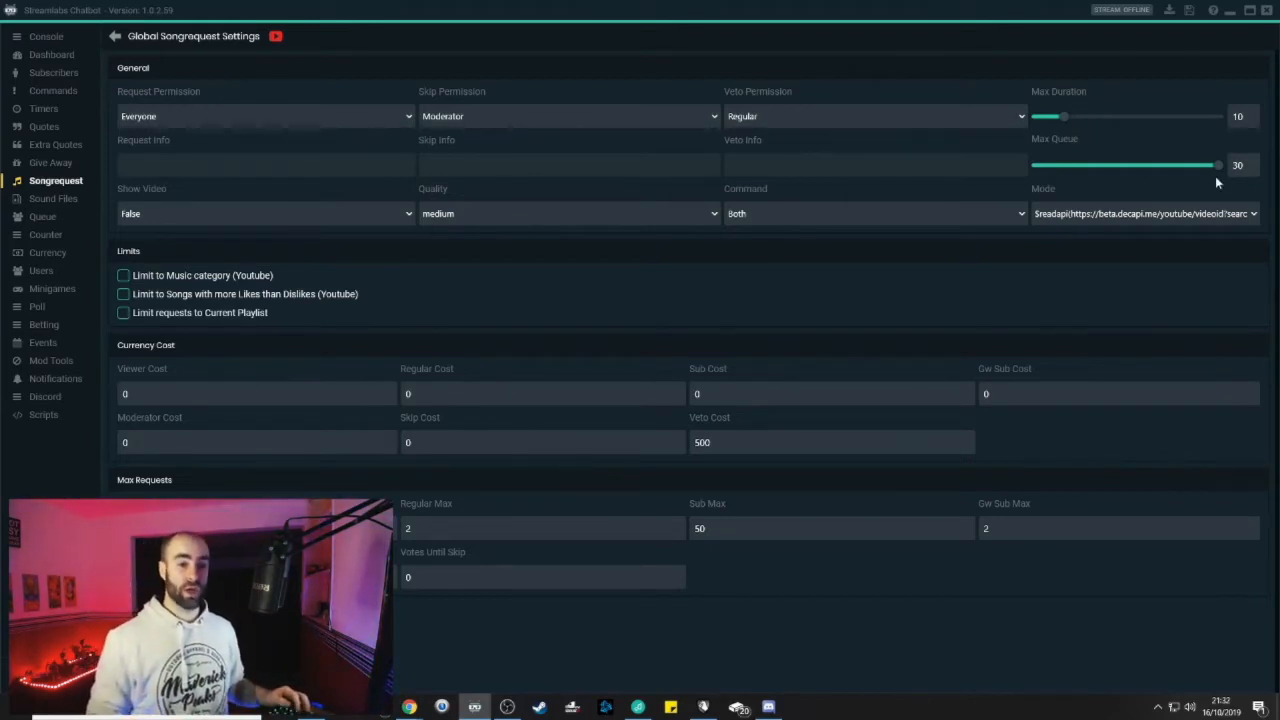
pyautogui.click(1254, 215)
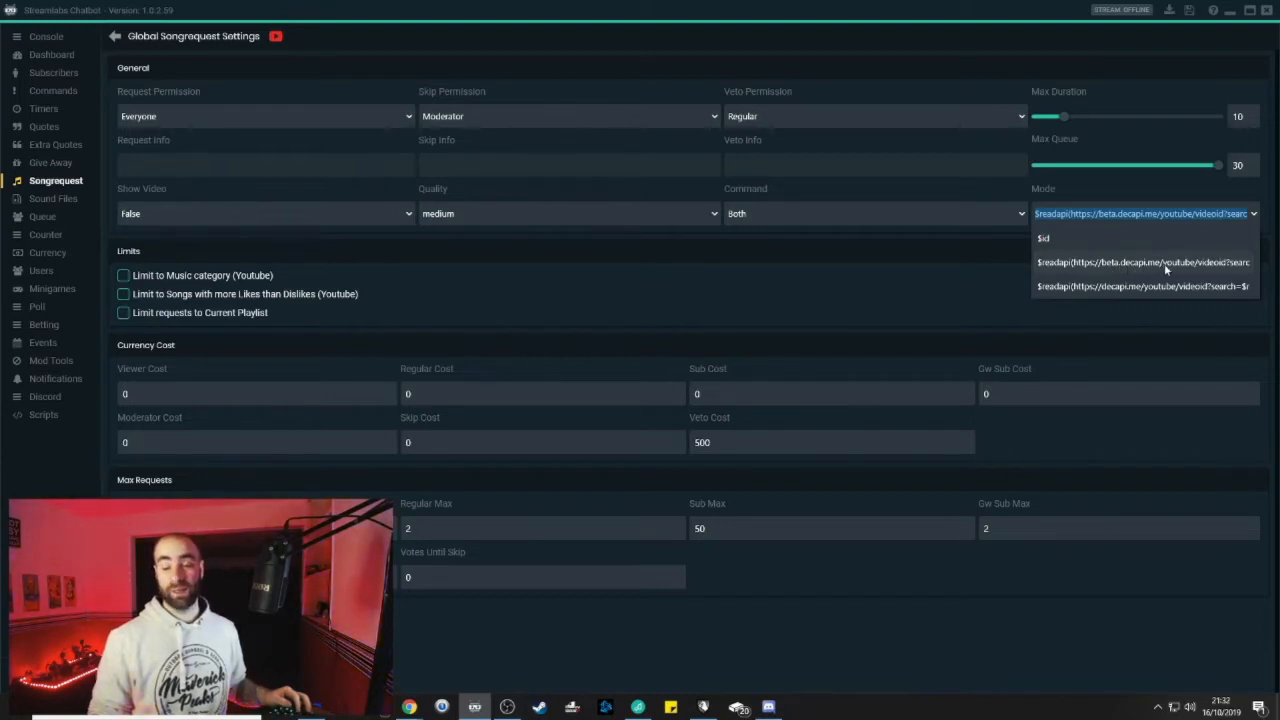
pyautogui.click(1130, 194)
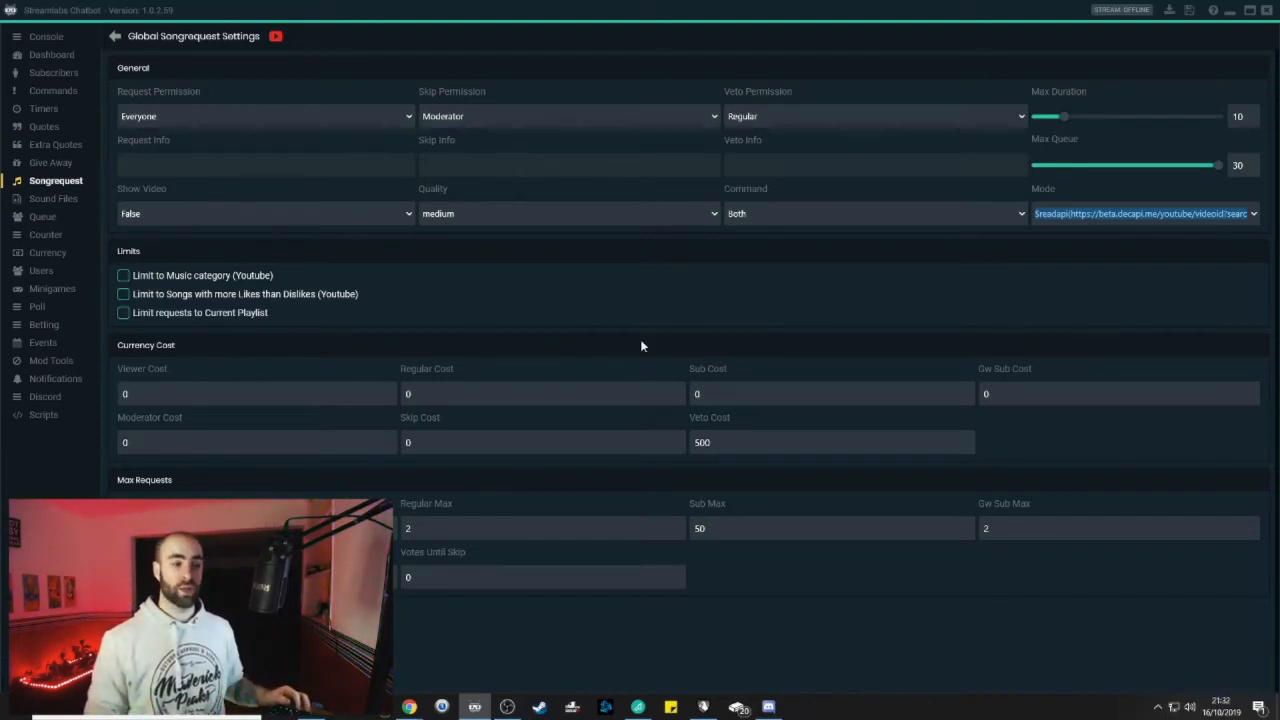
# Check the song Quality choices and leave quality at medium
pyautogui.click(641, 219)
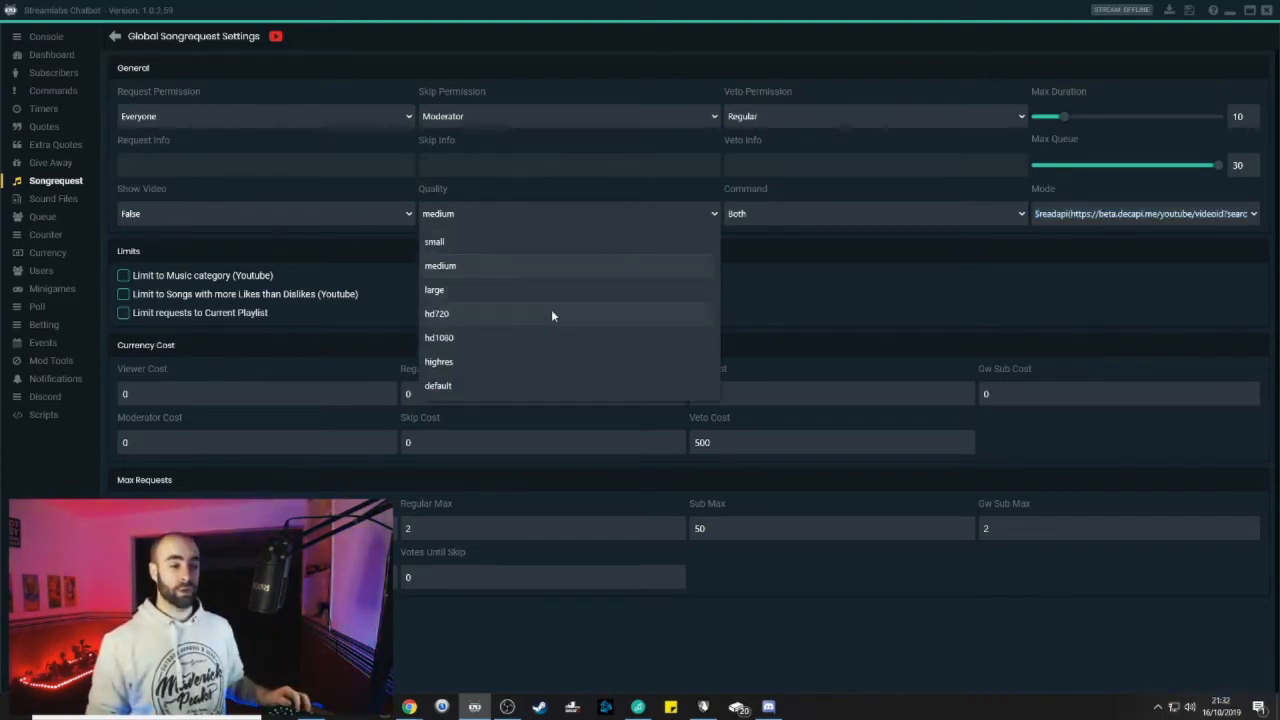
pyautogui.click(540, 212)
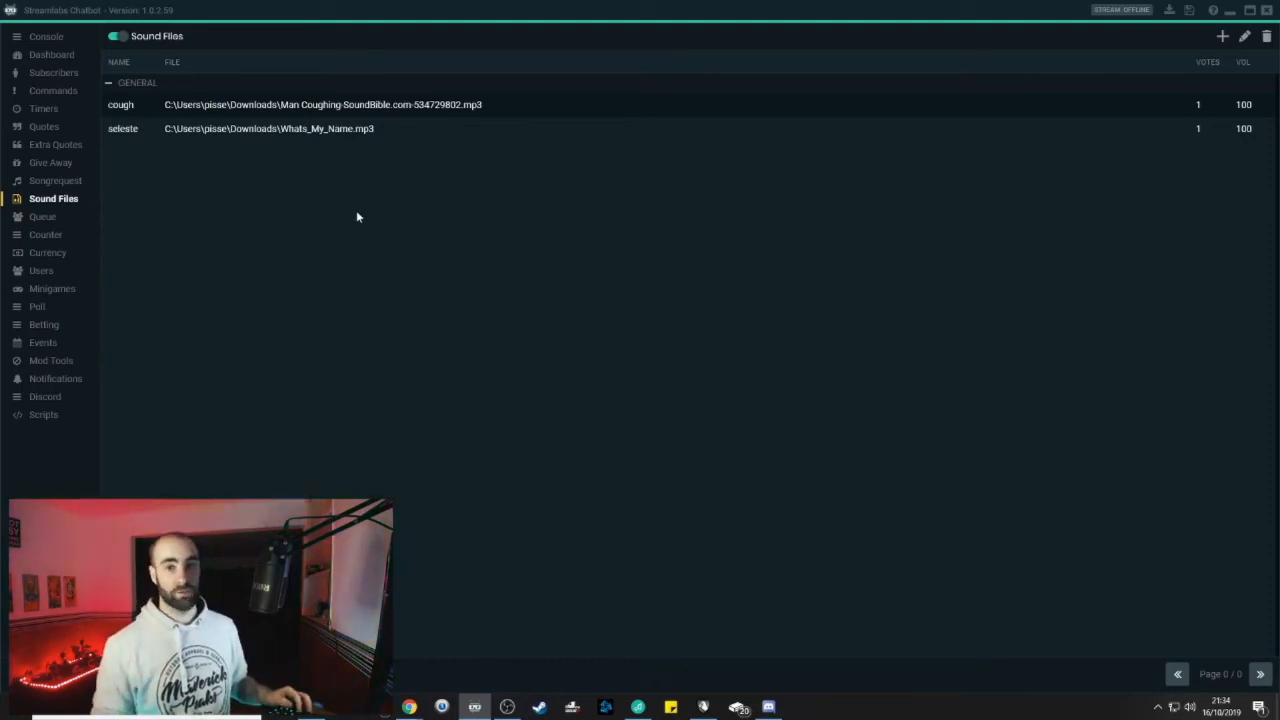
# Show the Queue page with the !purchase glyph queue costing 18000, max size 100
pyautogui.click(55, 218)
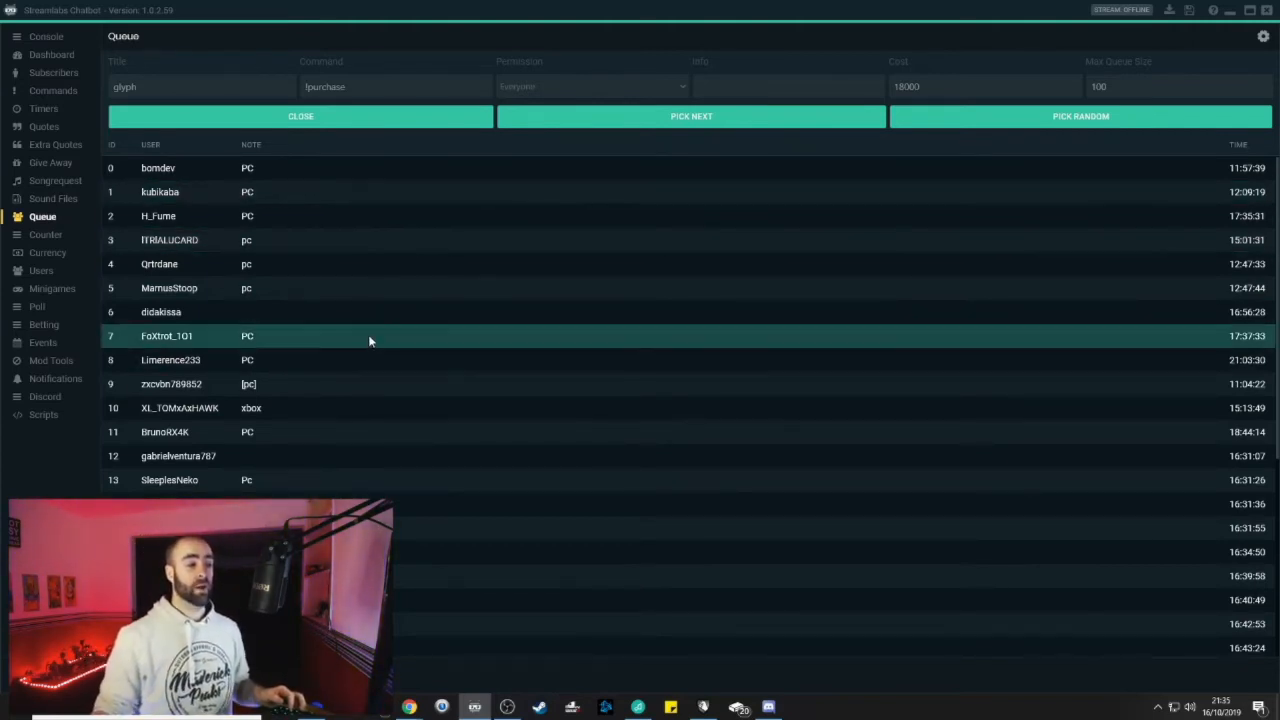
# Scroll the queue list and open the queue's entry, picked-user and leave message settings
pyautogui.scroll(-5, 370, 330)
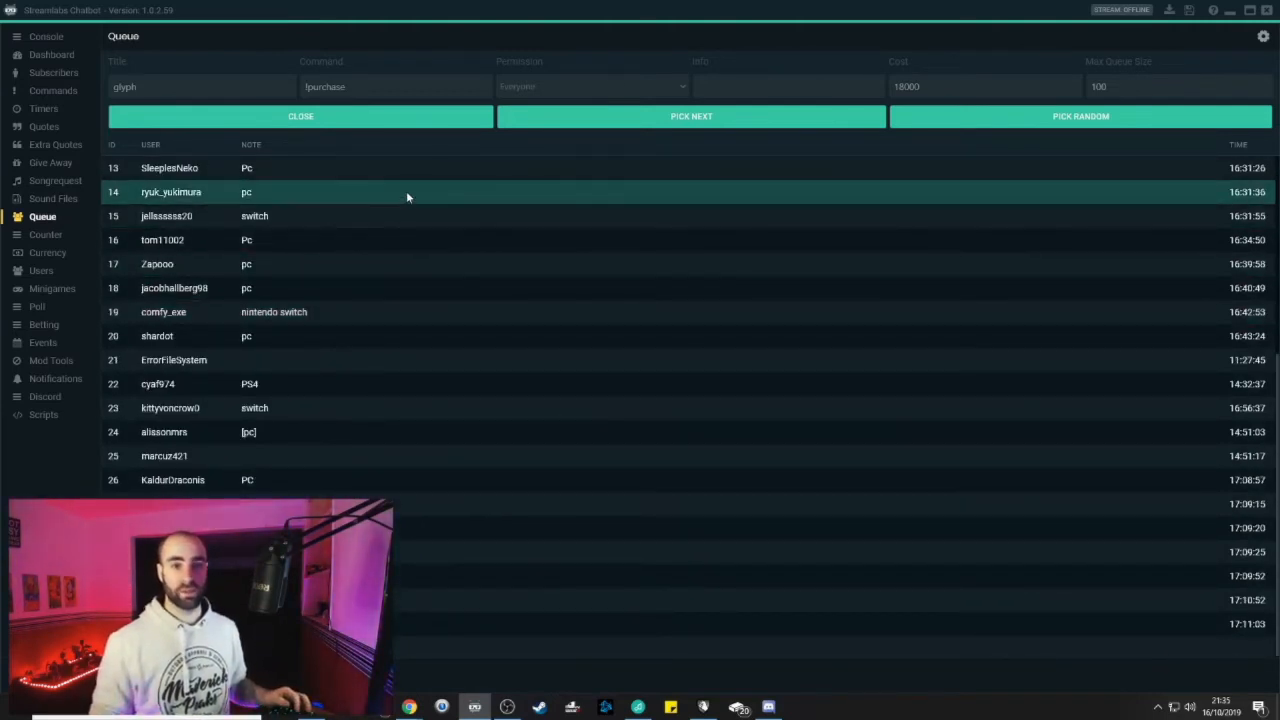
pyautogui.click(1263, 37)
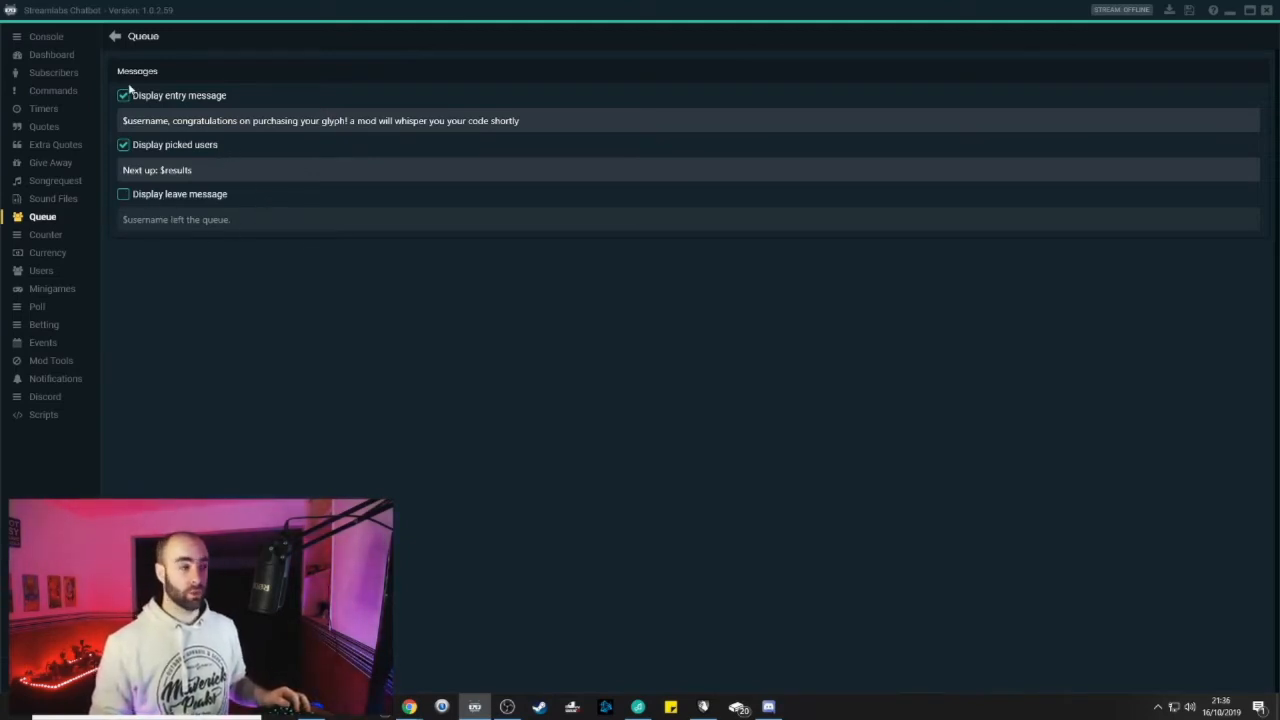
# Go to the Counter page to view the Deaths: 0 counter and its settings
pyautogui.click(116, 38)
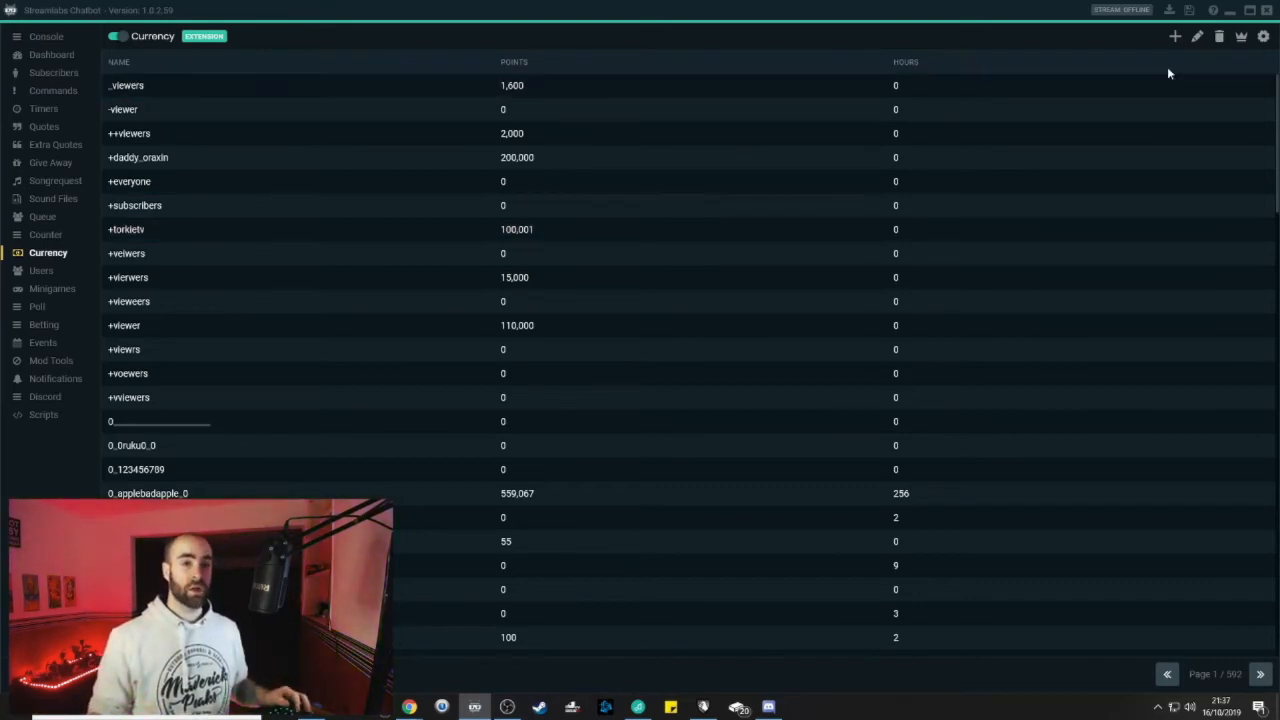
# Open Global Currency Settings from the Currency page's gear icon
pyautogui.click(1263, 36)
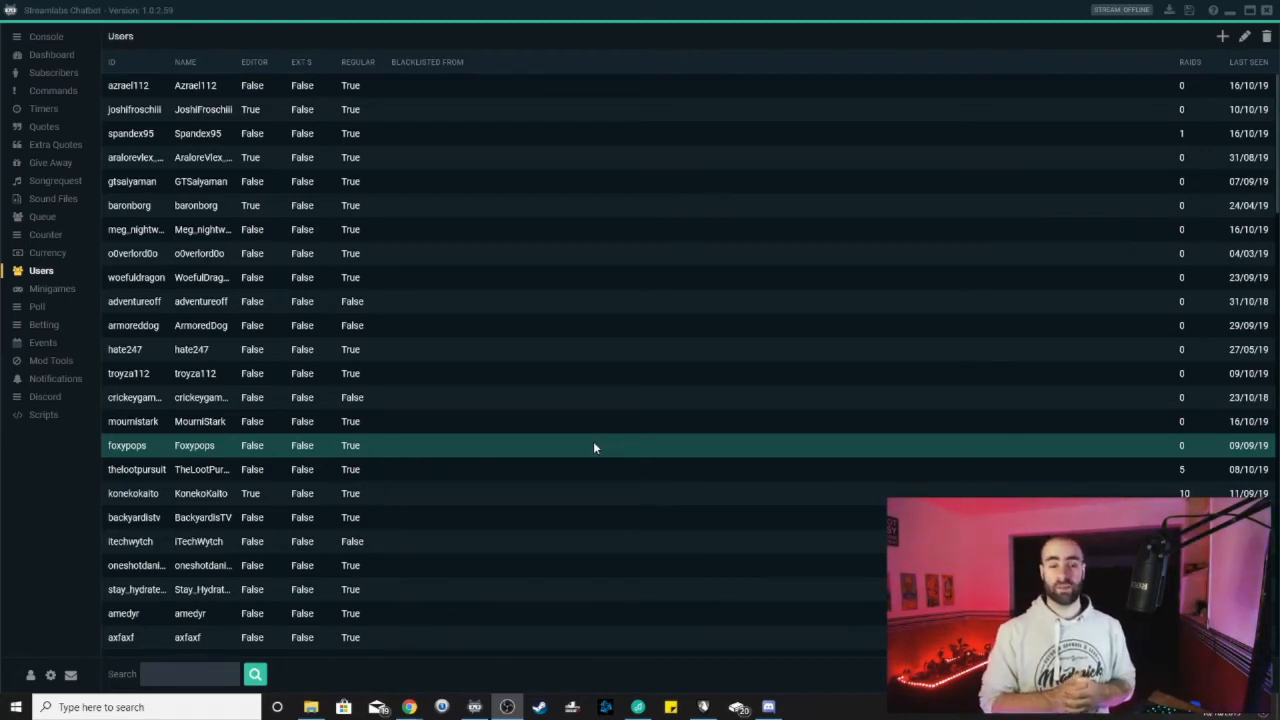
# Search the Users list for 'hate'
pyautogui.click(197, 673)
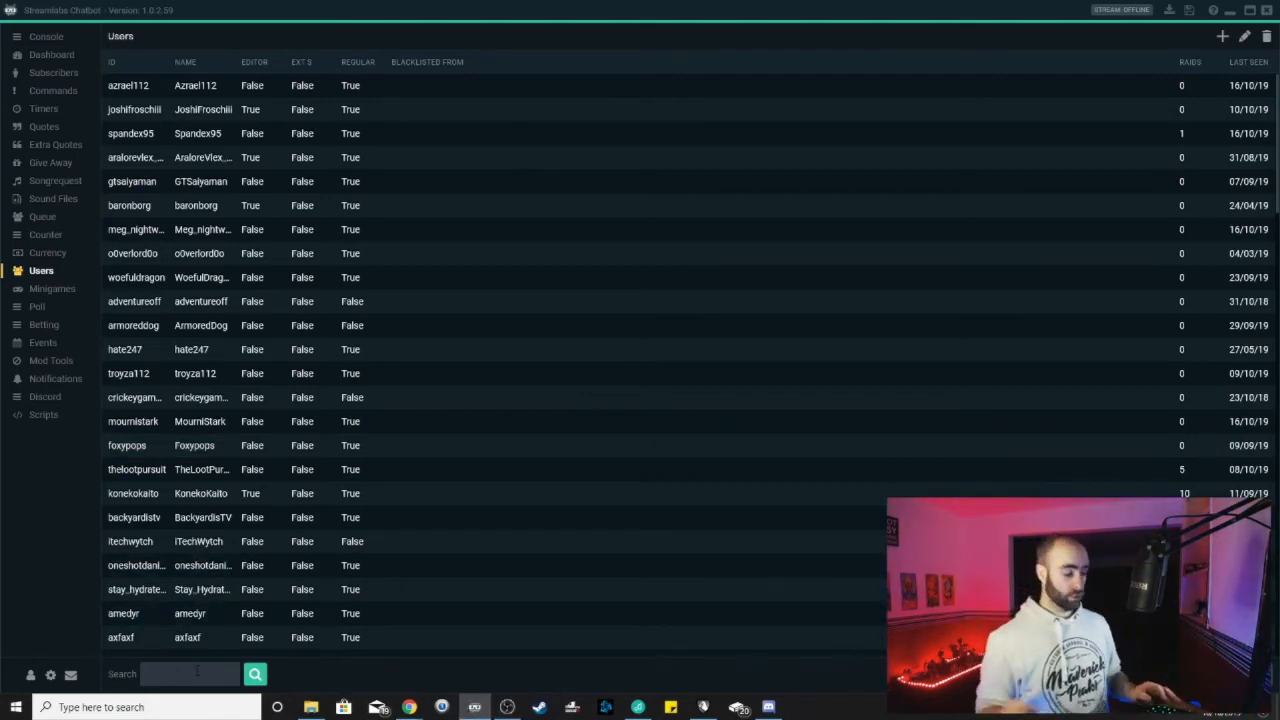
pyautogui.write('hate')
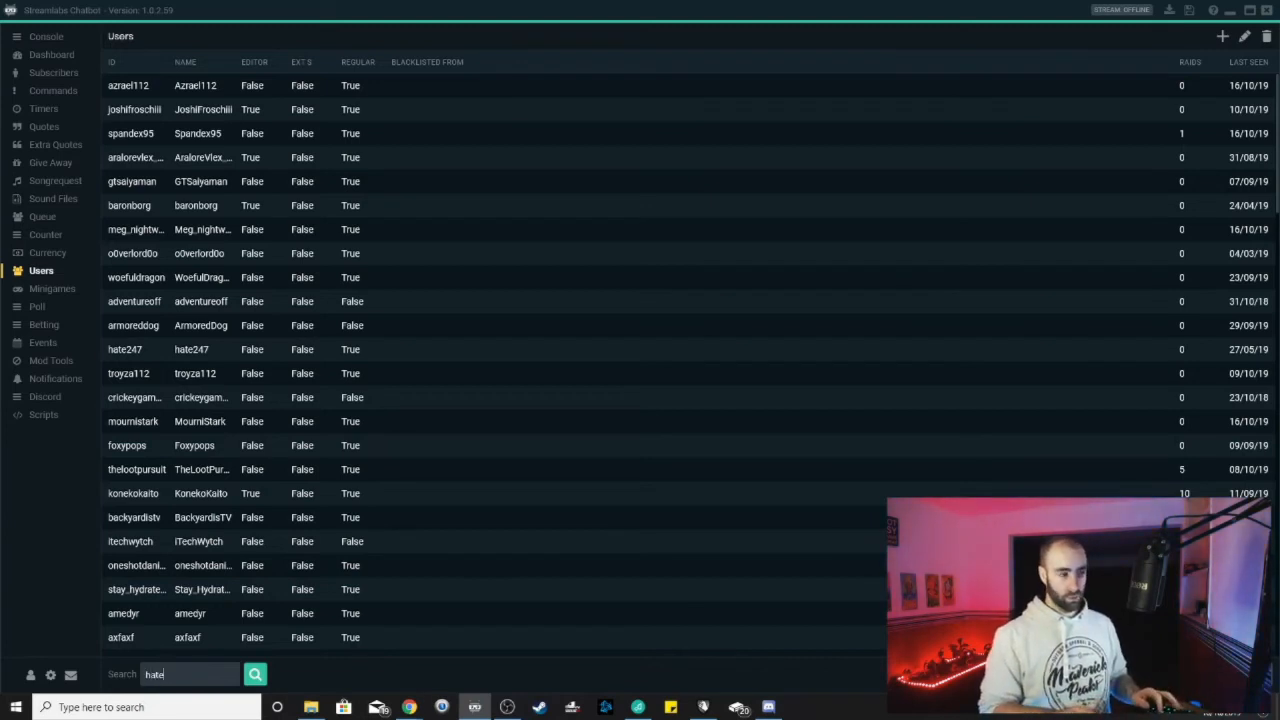
pyautogui.press('Return')
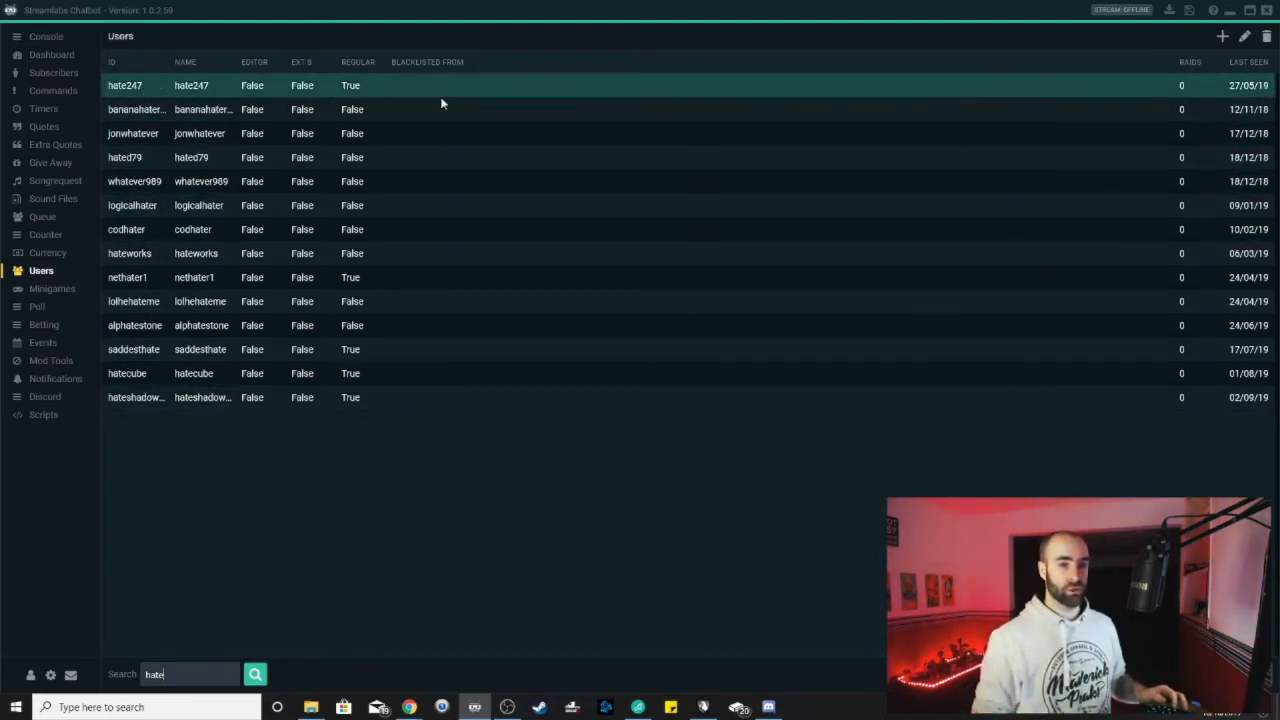
pyautogui.doubleClick(224, 86)
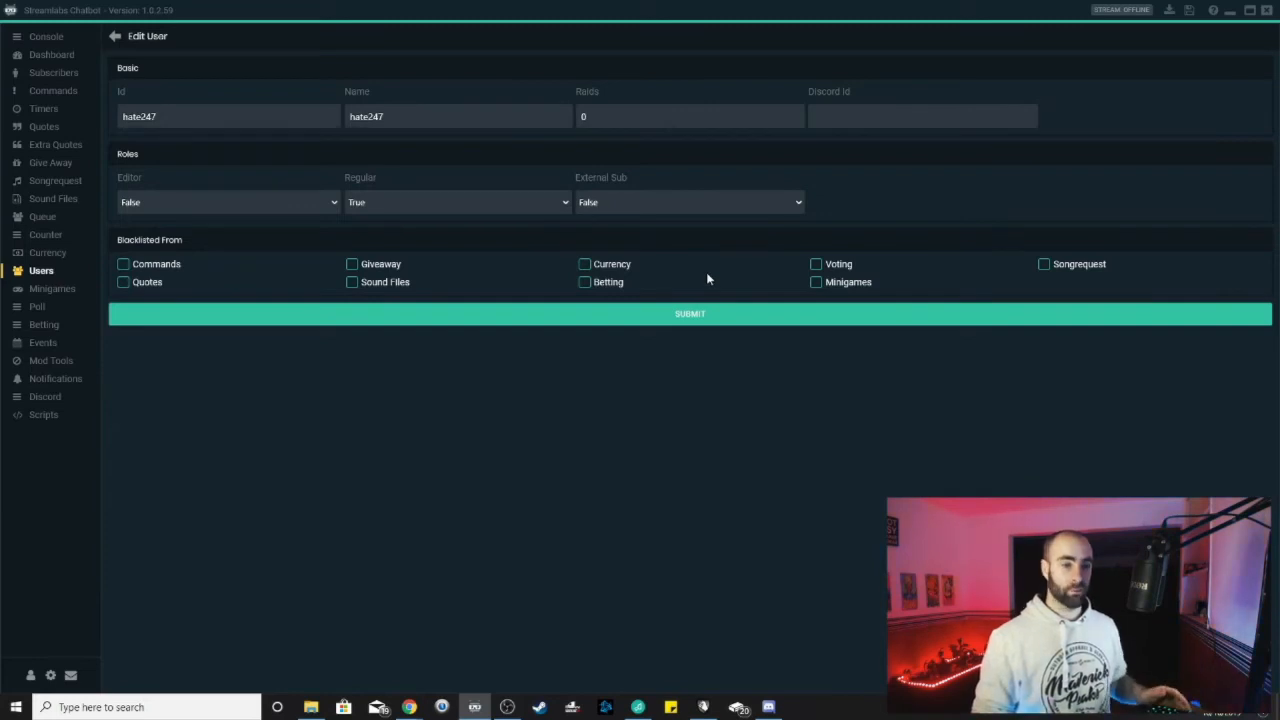
pyautogui.click(115, 36)
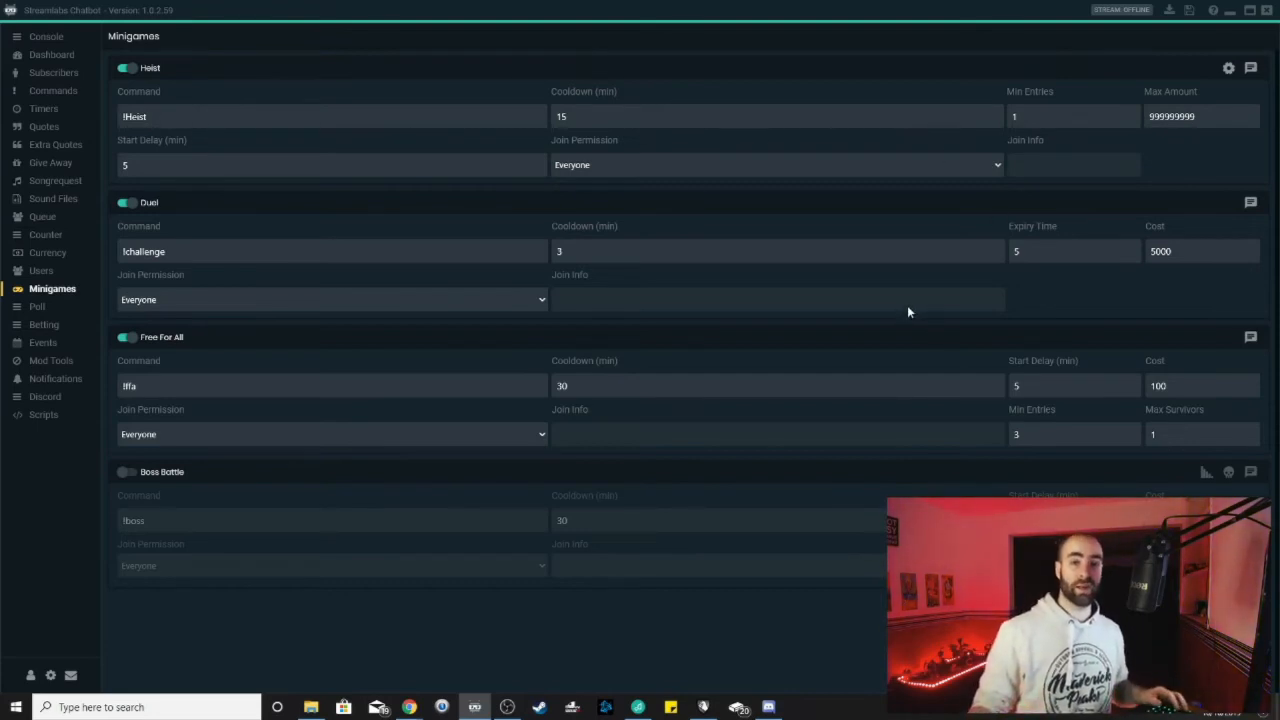
# Open Global Heist Settings: viewer chance 10%, moderator 25%, payouts 25% to 75%
pyautogui.click(1229, 68)
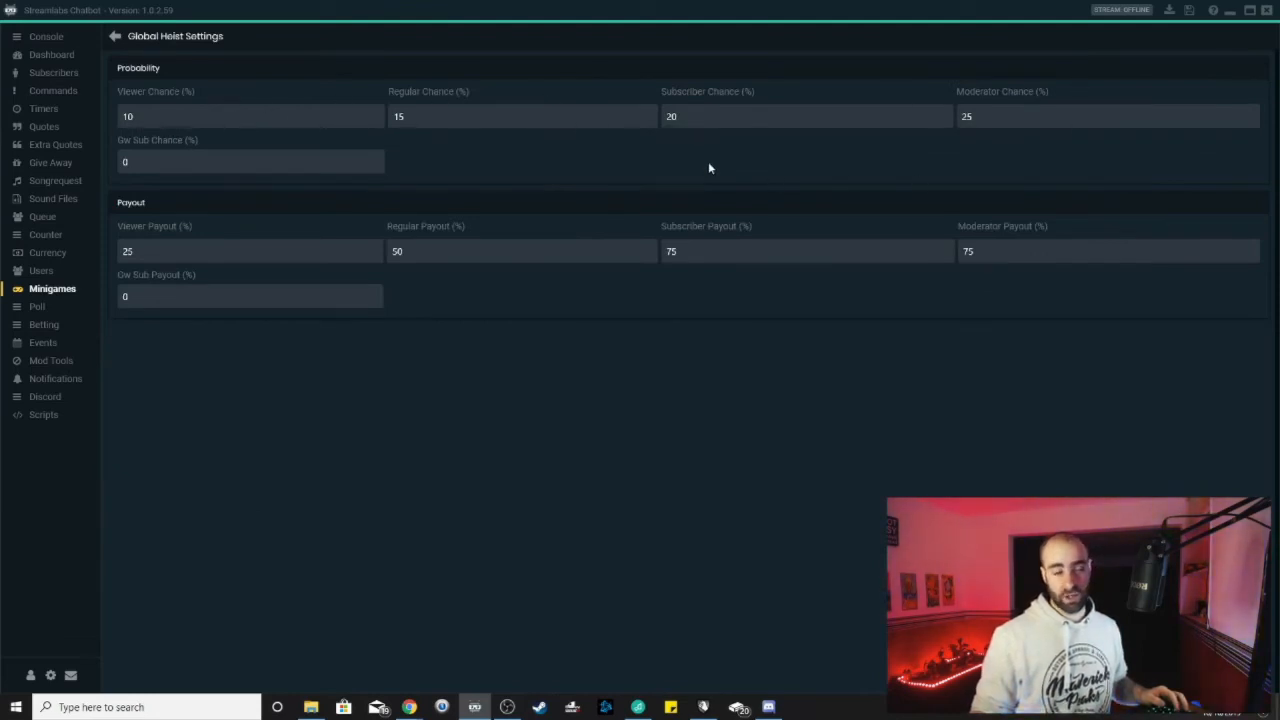
# Return from Global Heist Settings to the list of minigames
pyautogui.click(115, 37)
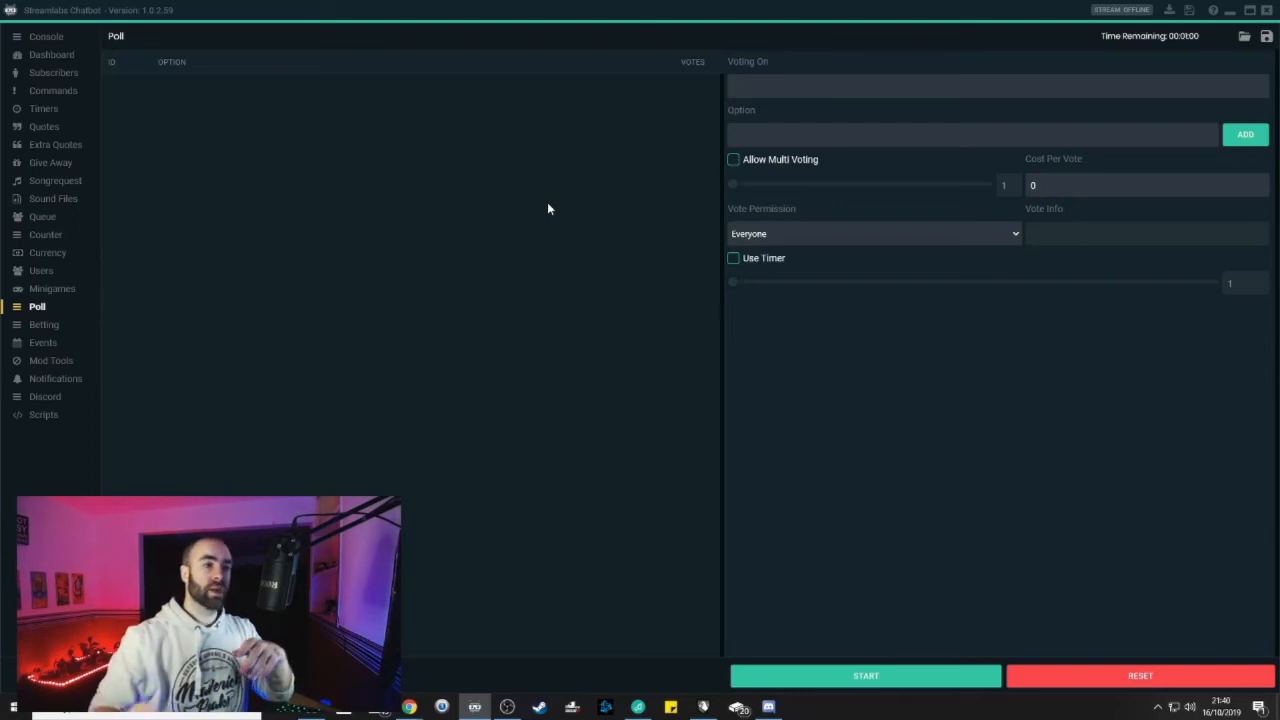
# Place the cursor in the poll's Voting On field, with Vote Permission left at Everyone
pyautogui.click(753, 86)
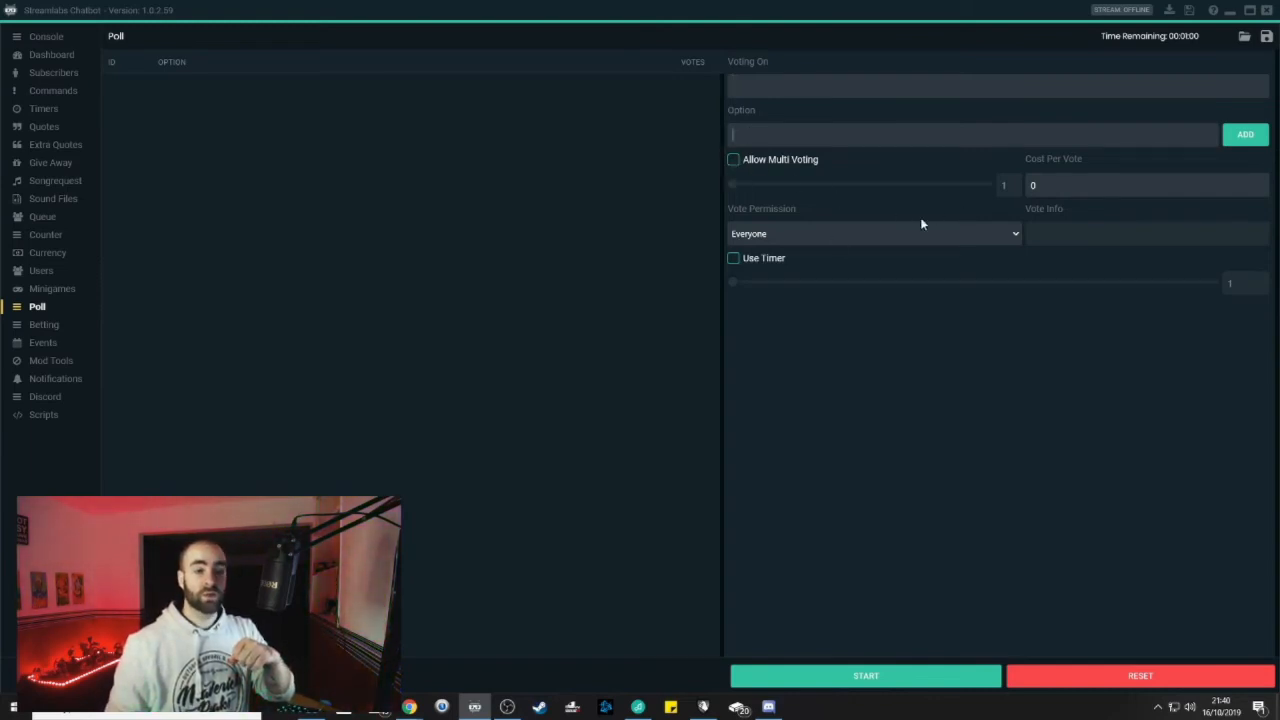
pyautogui.moveTo(898, 248)
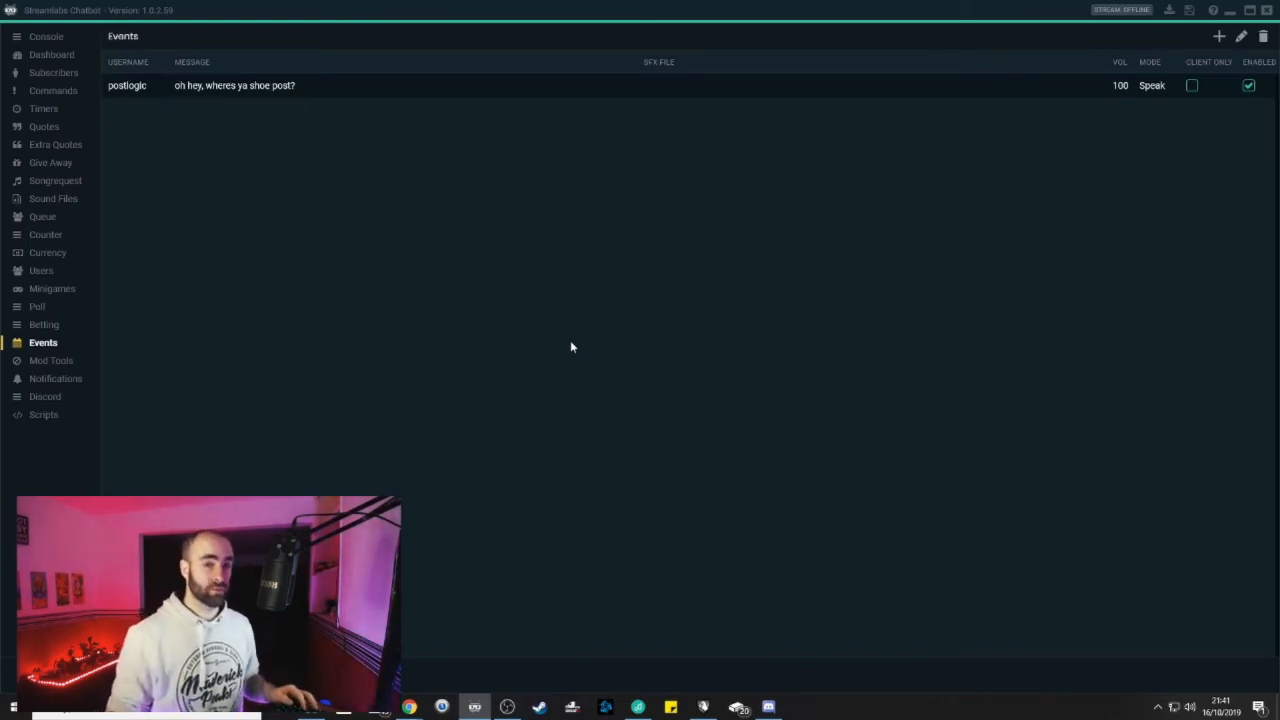
pyautogui.click(112, 89)
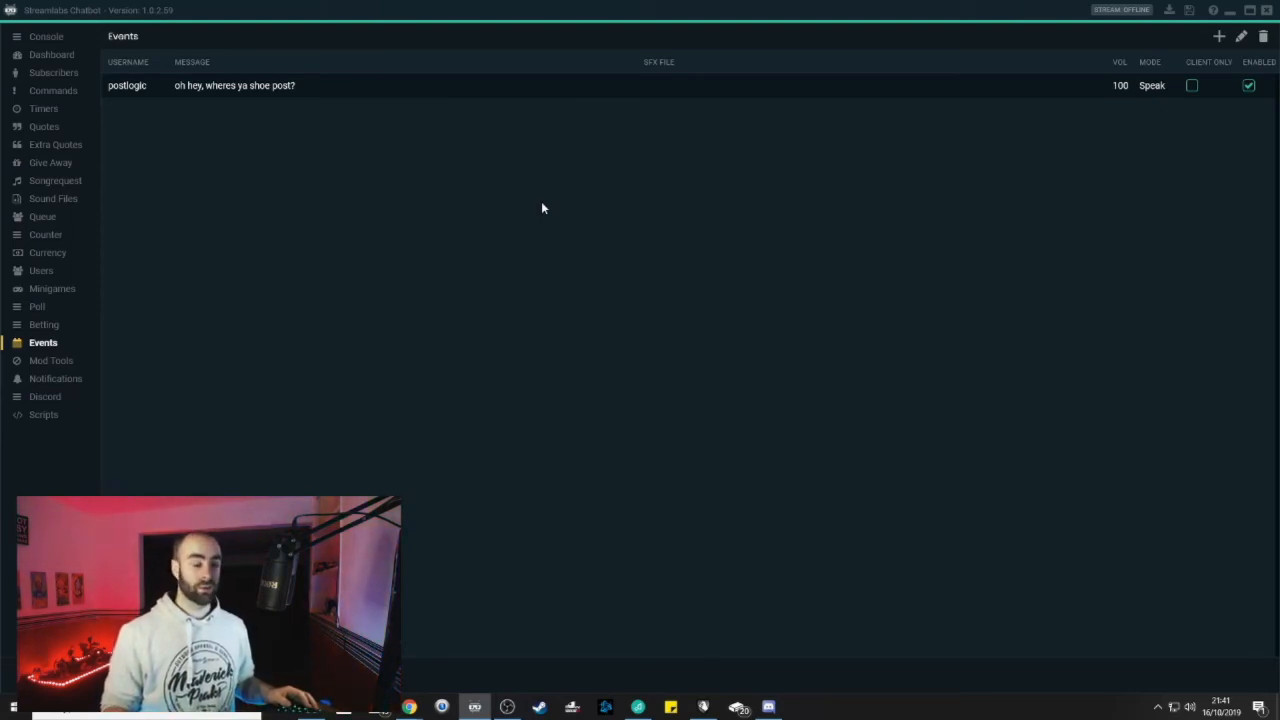
pyautogui.click(144, 93)
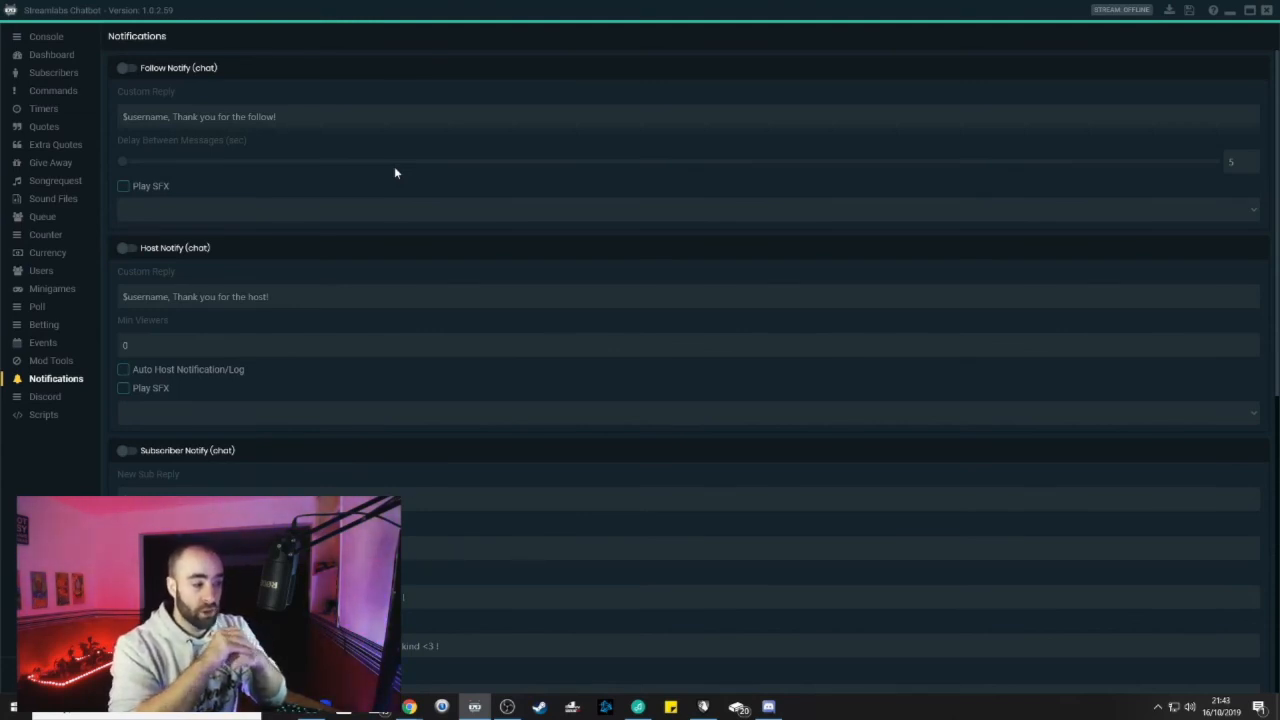
# Scroll down the Notifications page through the follow, host, sub, cheer and donation reply sections
pyautogui.scroll(-2, 394, 170)
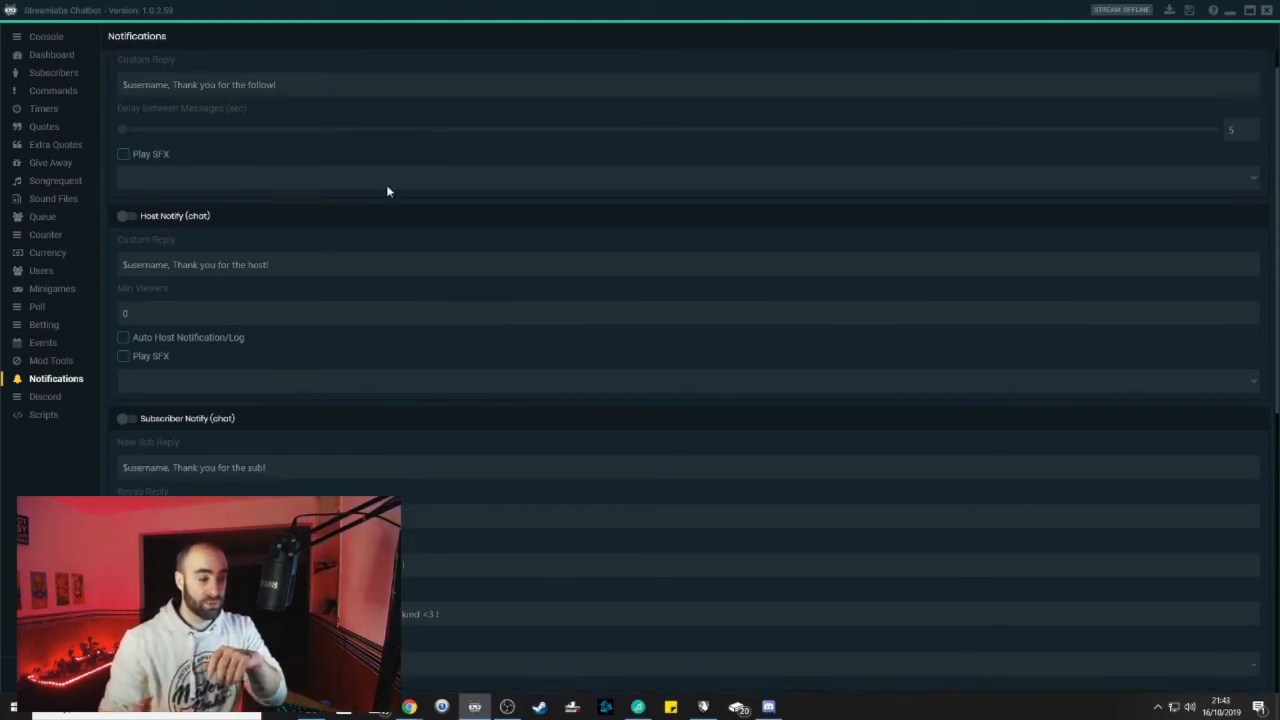
pyautogui.scroll(-5, 394, 230)
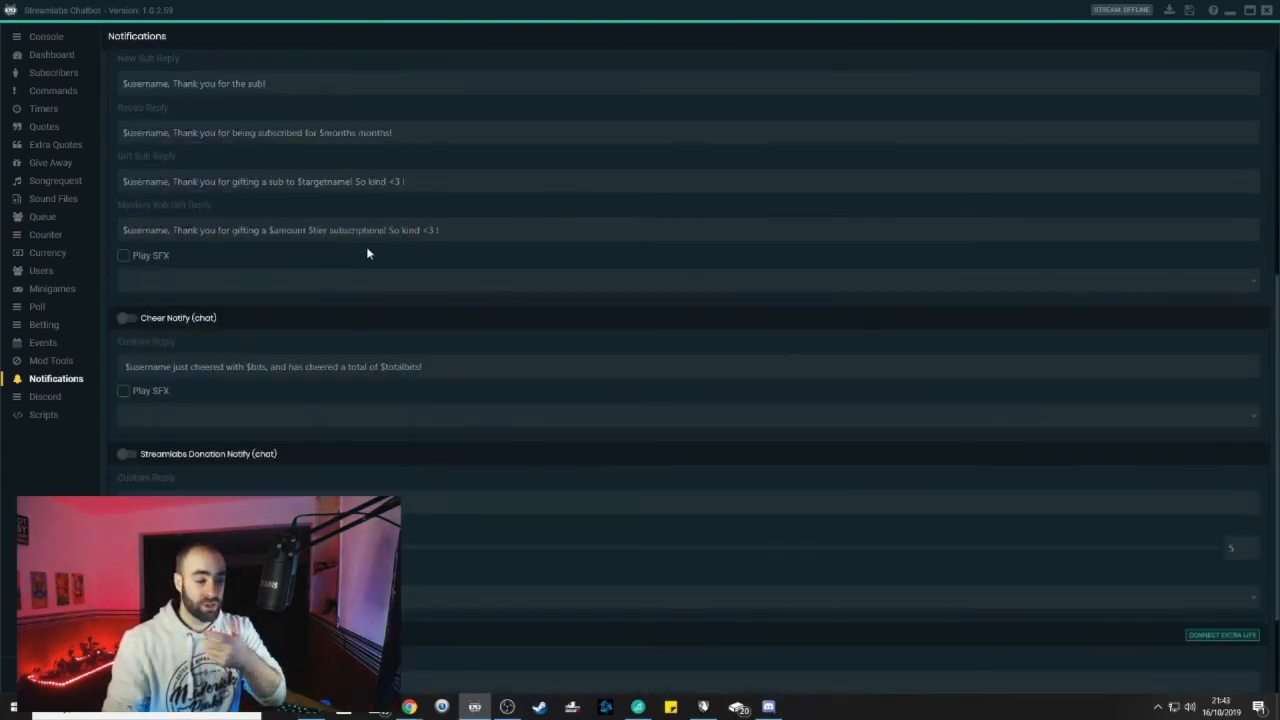
pyautogui.scroll(-1, 361, 268)
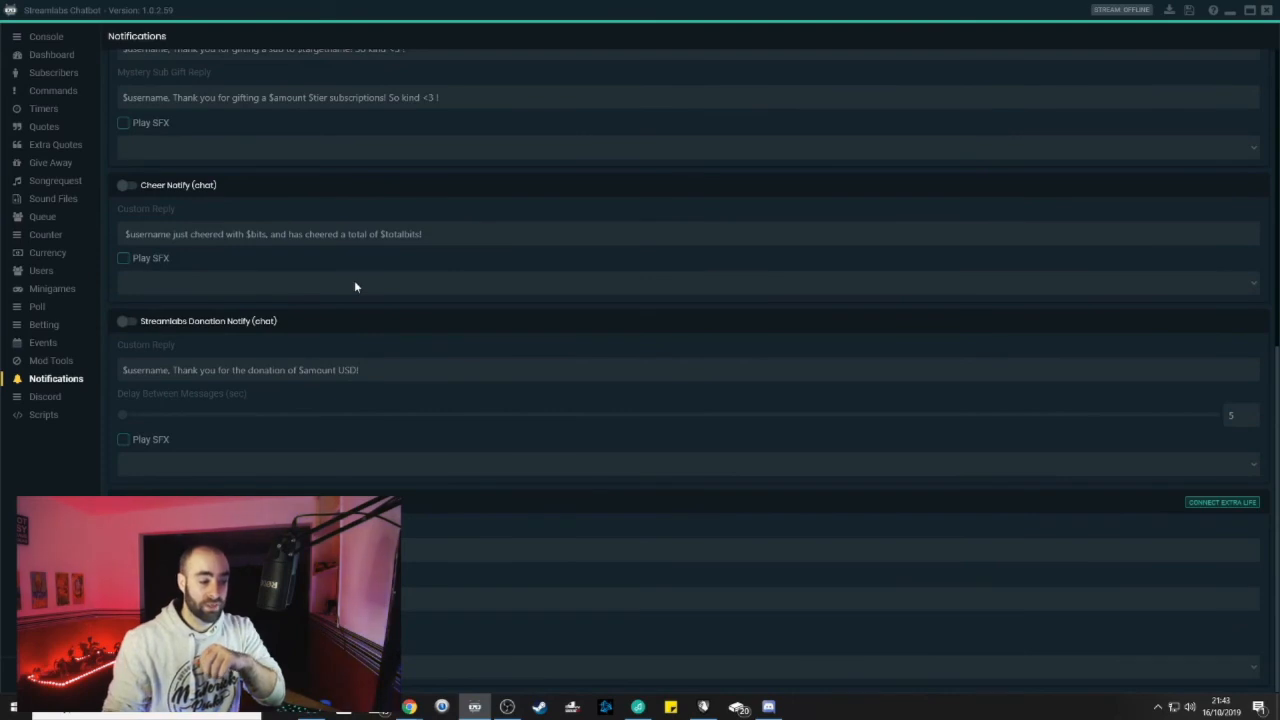